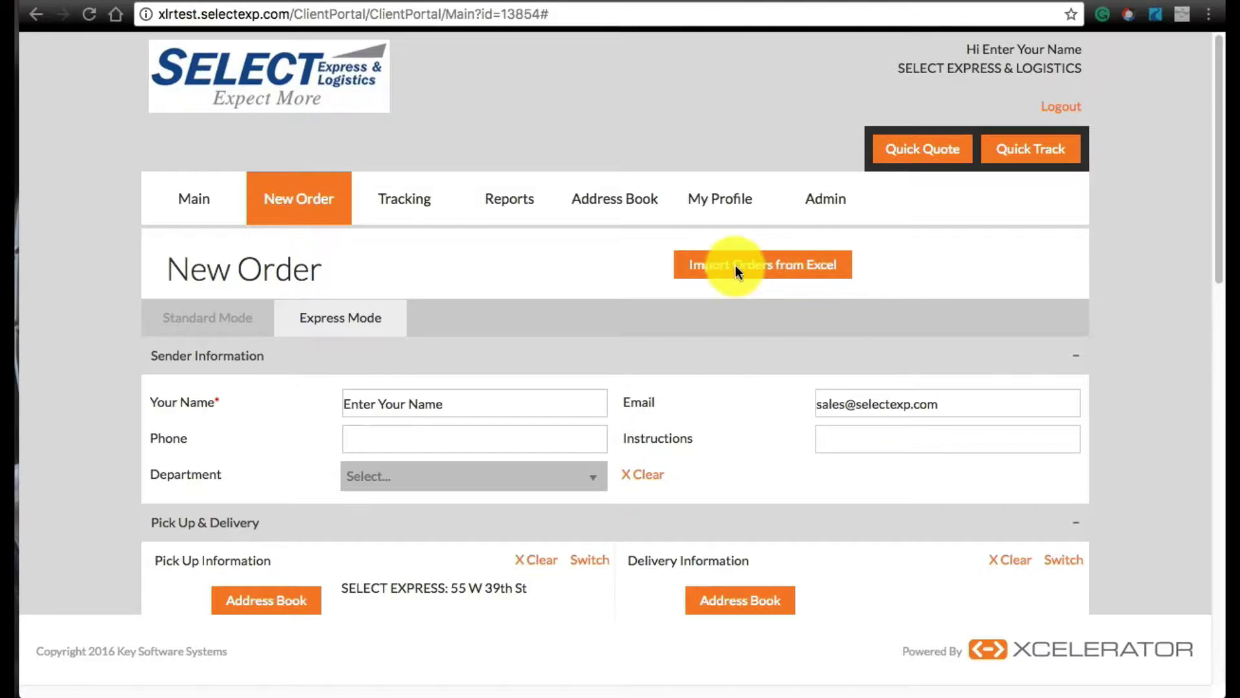
Step: Download the order import template from the portal's Excel import dialog, close the dialog and switch to the spreadsheet in Excel
left_click(772, 265)
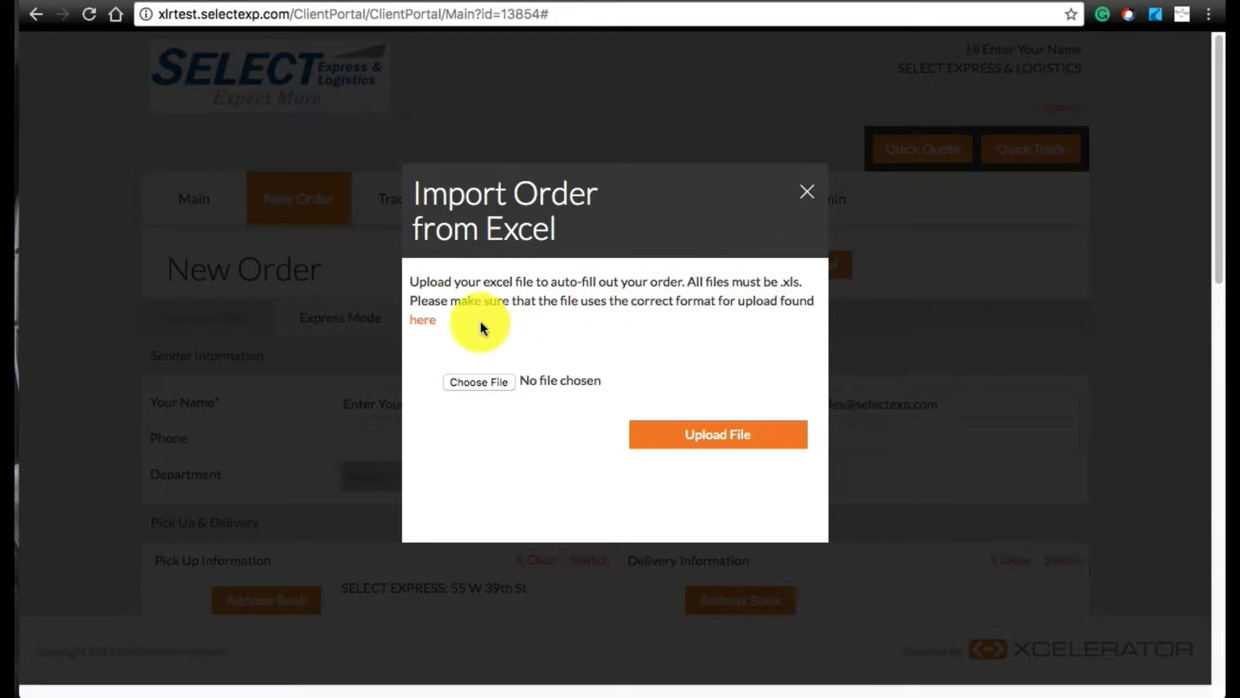
left_click(429, 327)
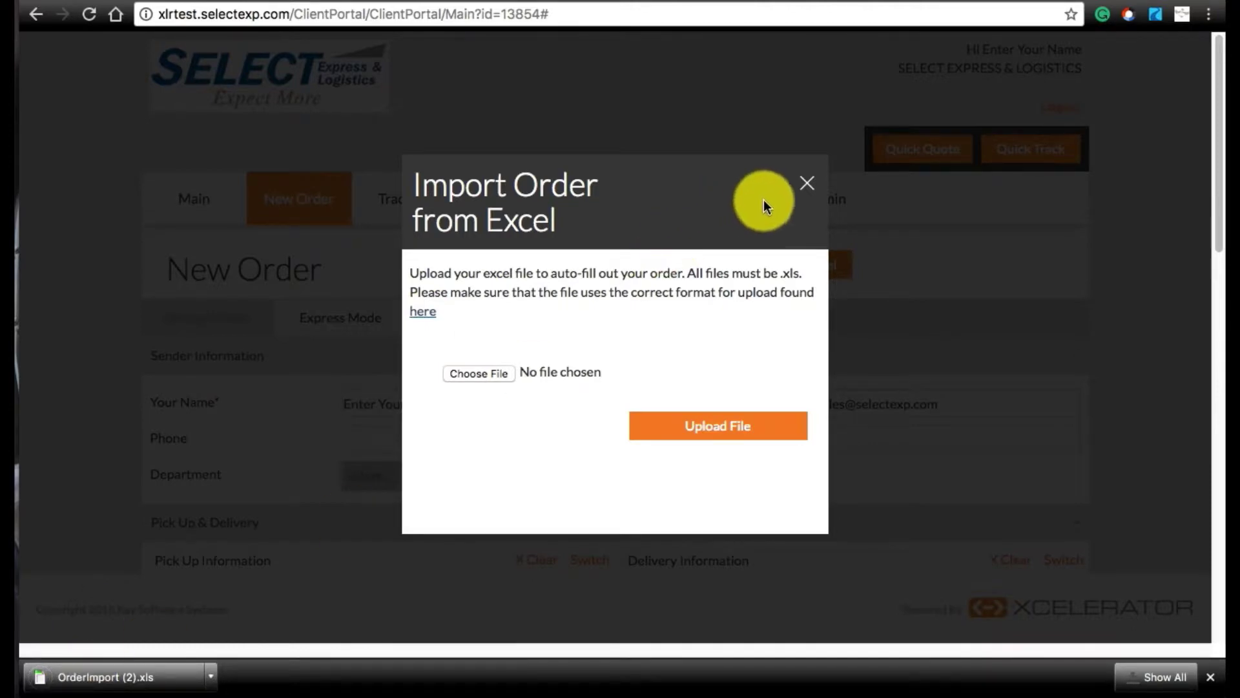
left_click(805, 184)
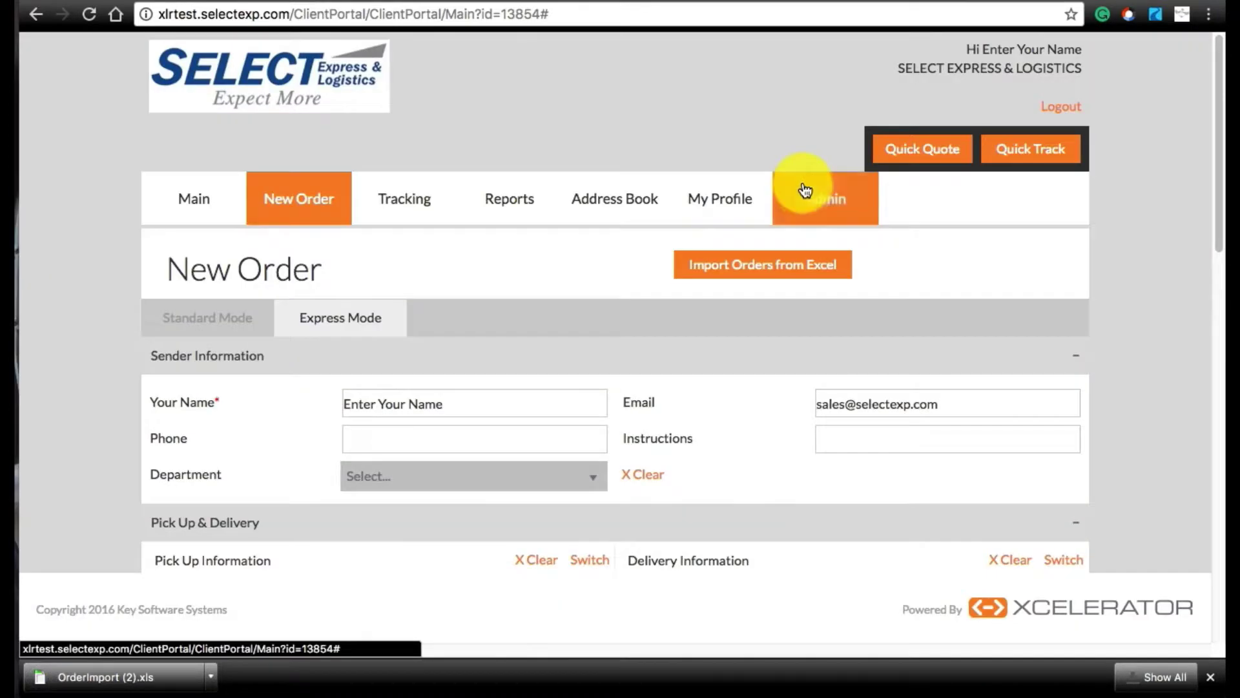
left_click(936, 666)
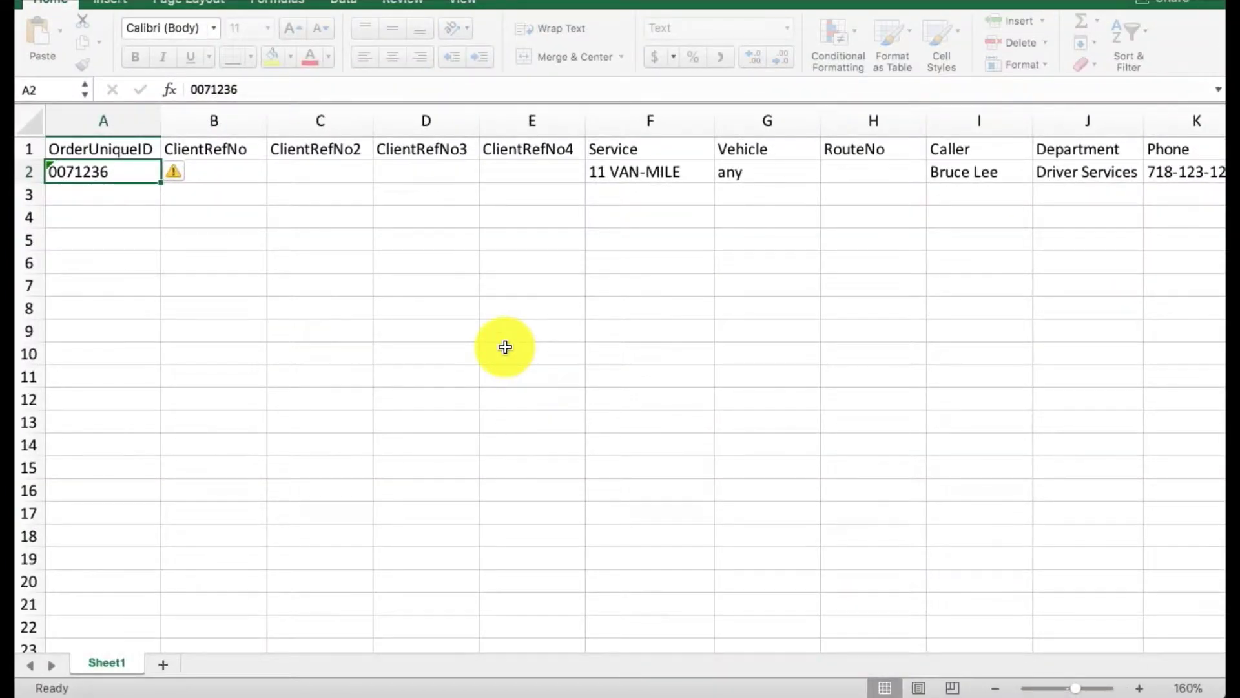
Step: Examine the OrderUniqueID header and its sample entry in column A of the import template
left_click(296, 393)
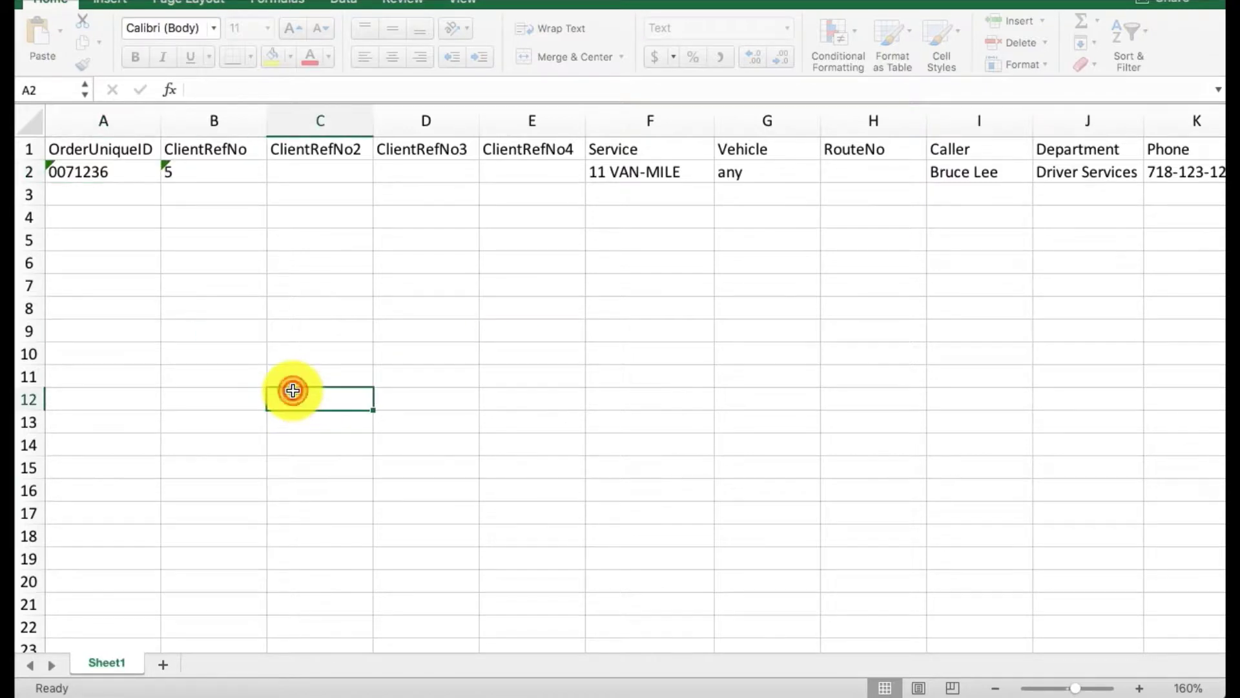
key("Left")
key("Left")
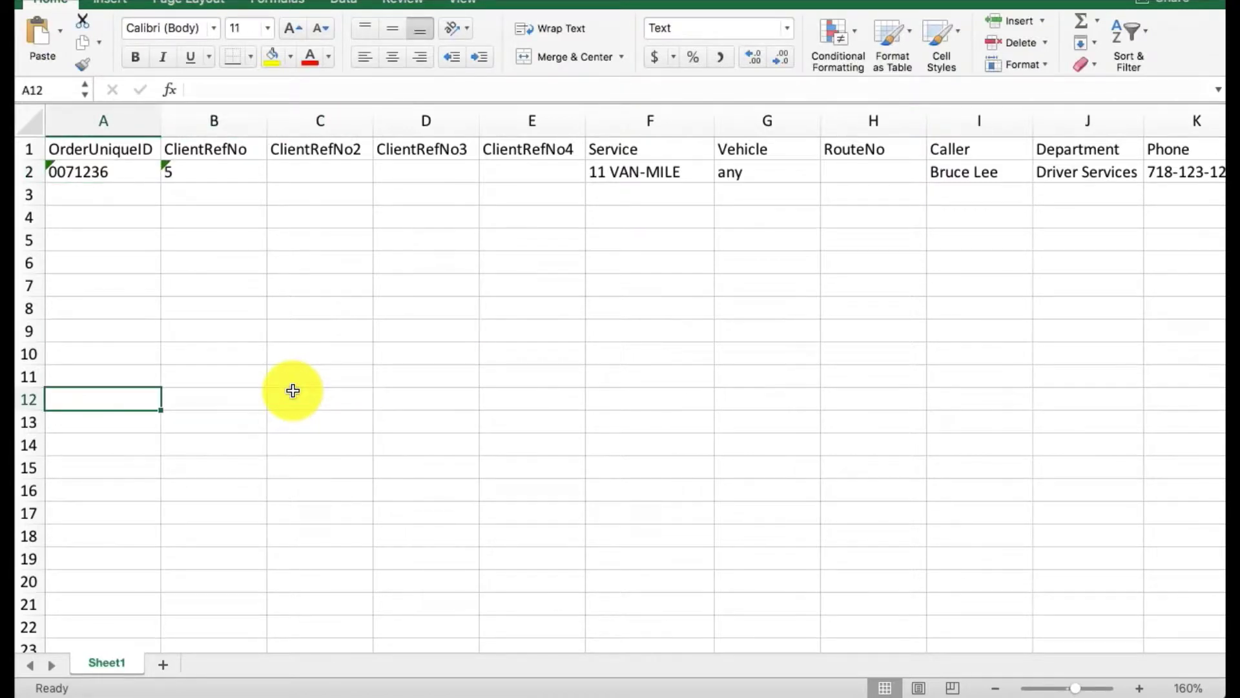
key("Up")
key("Up")
key("Up")
key("Up")
key("Up")
key("Up")
key("Up")
key("Up")
key("Up")
key("Up")
key("Up")
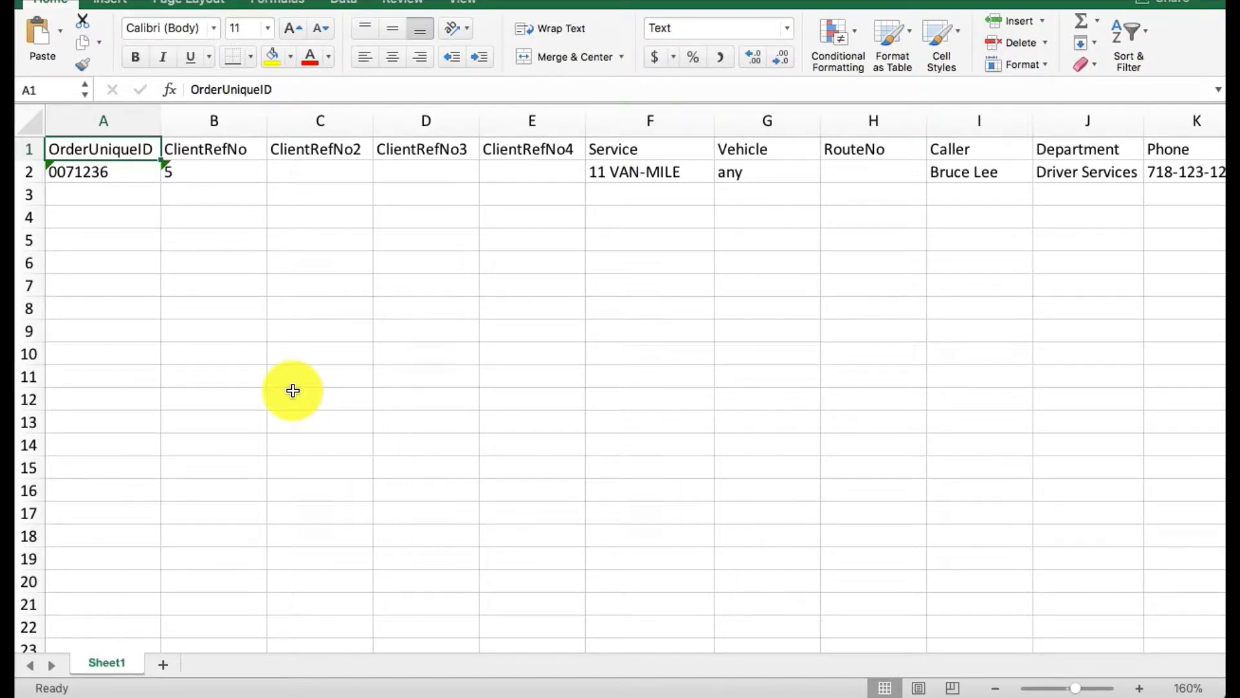
key("Down")
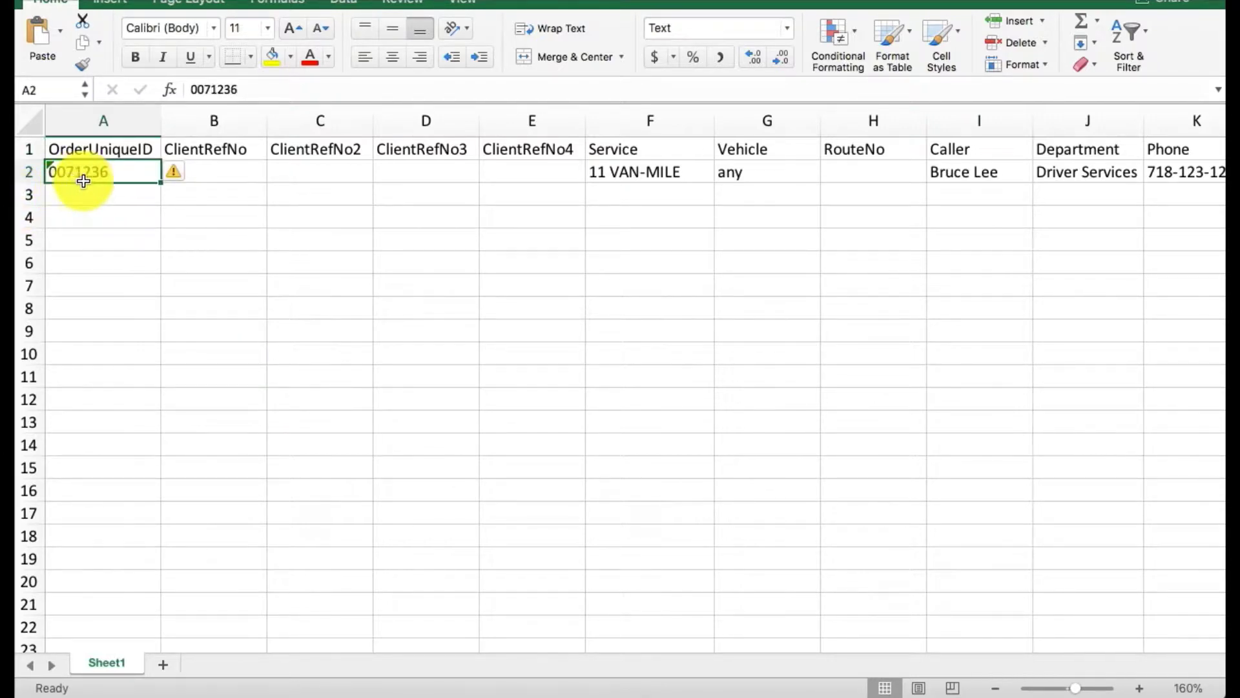
Step: Replace the ClientRefNo entry in cell B2 with 007
left_click(220, 172)
type("5")
key("BackSpace")
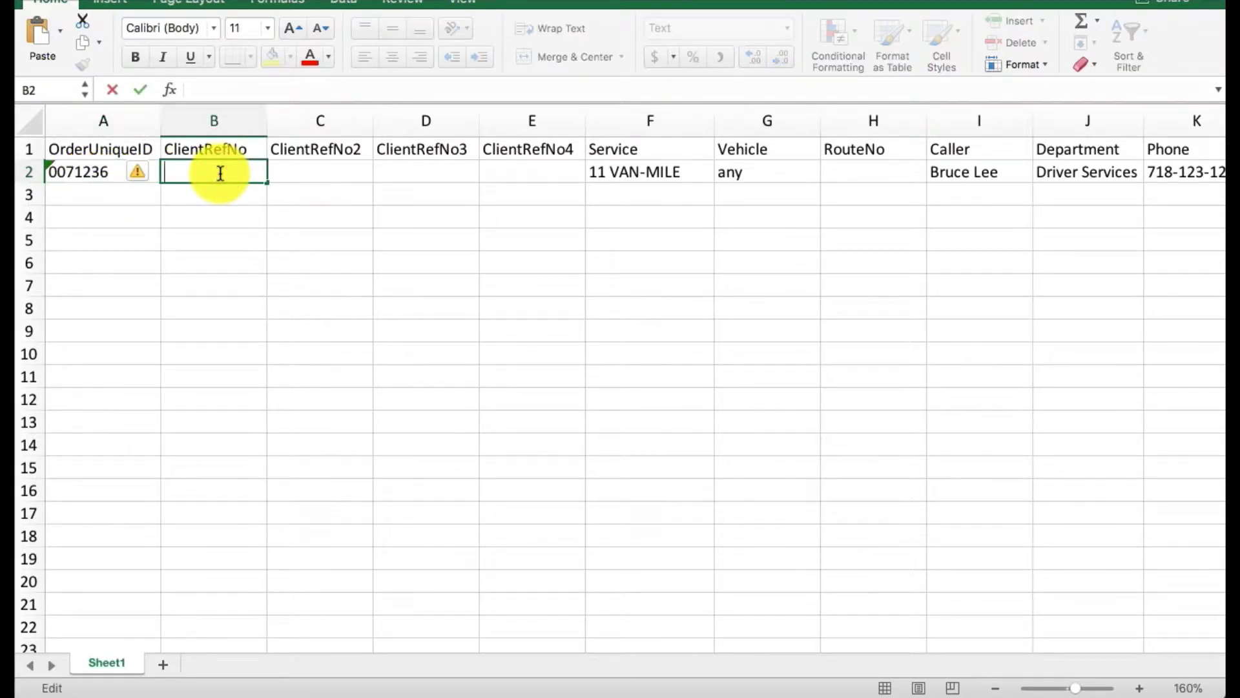
type("007")
left_click(339, 175)
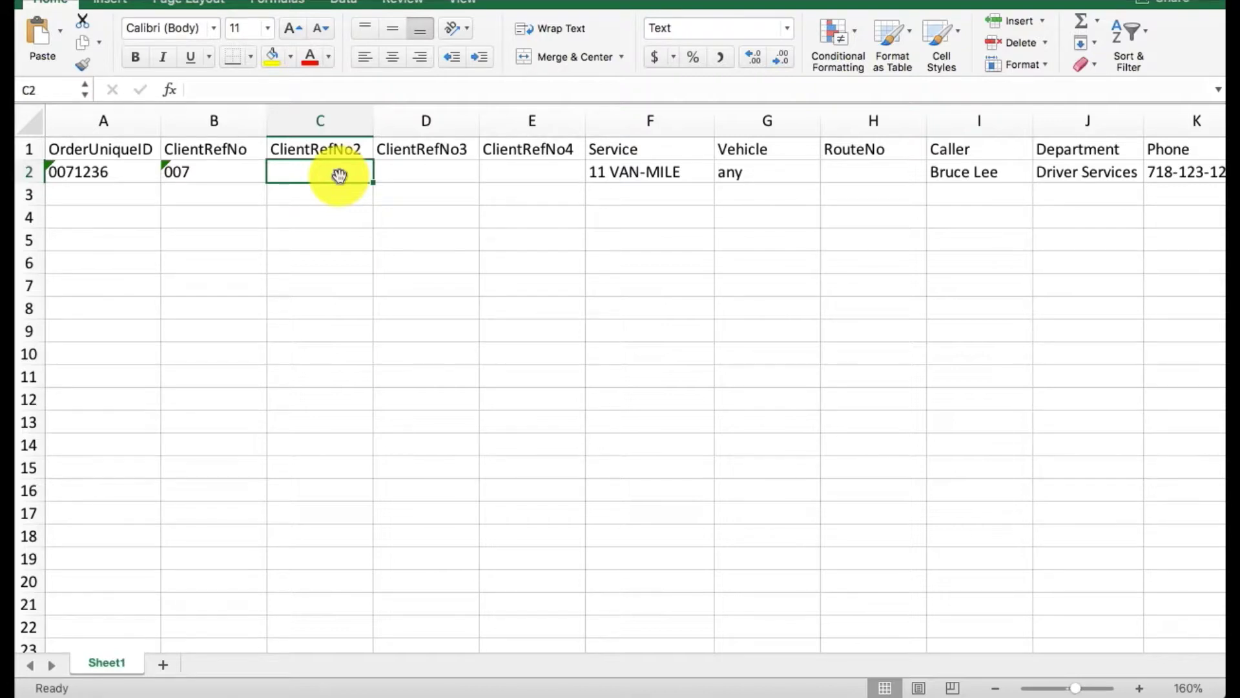
Step: Go through row 2 to the Service column, switch to Chrome and examine the order form's available Service Type options
key("Tab")
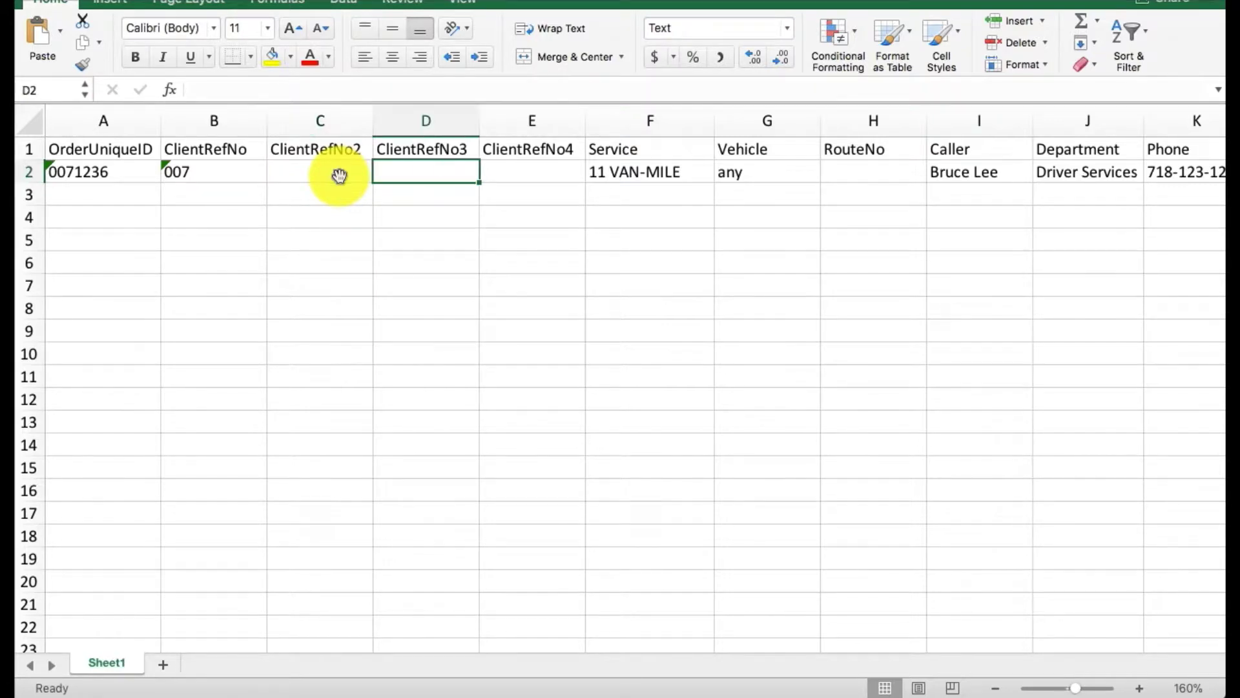
key("Tab")
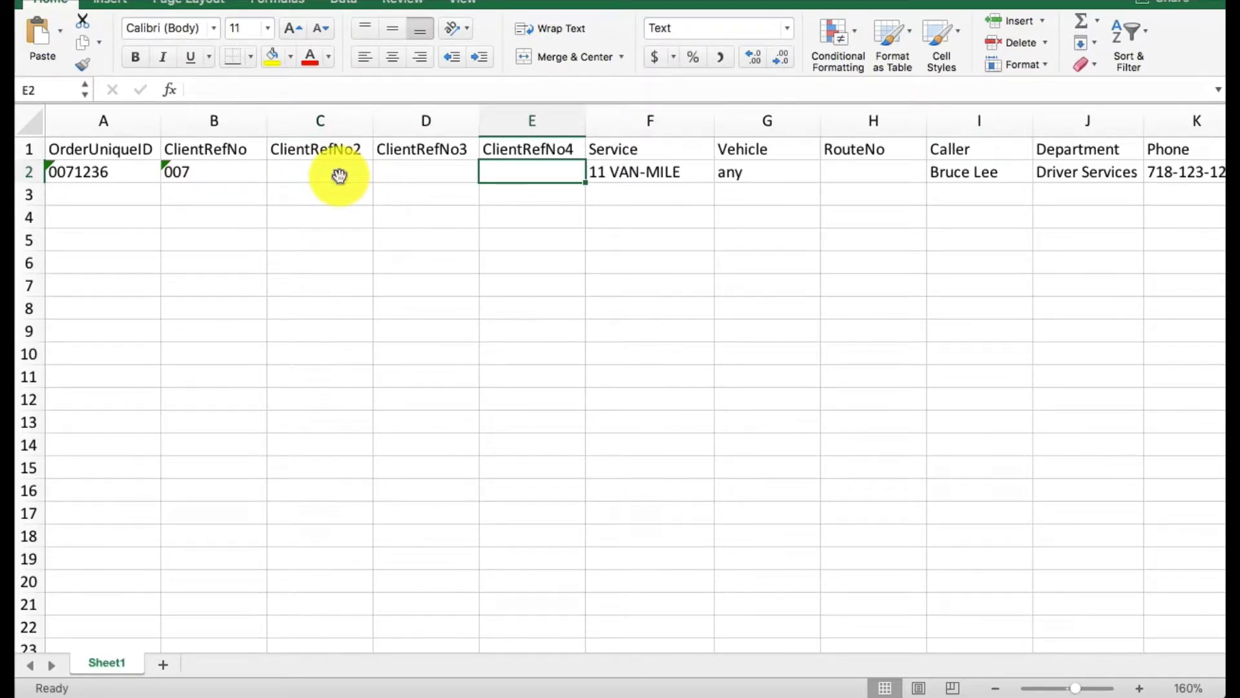
key("Tab")
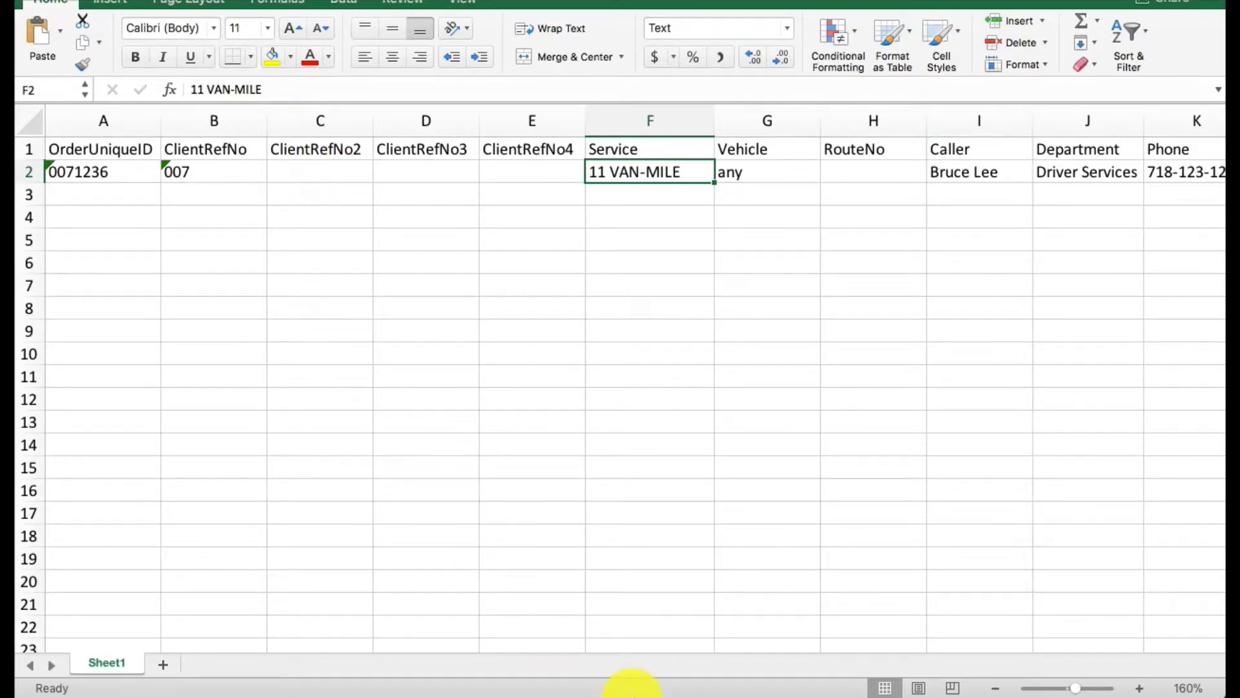
mouse_move(632, 691)
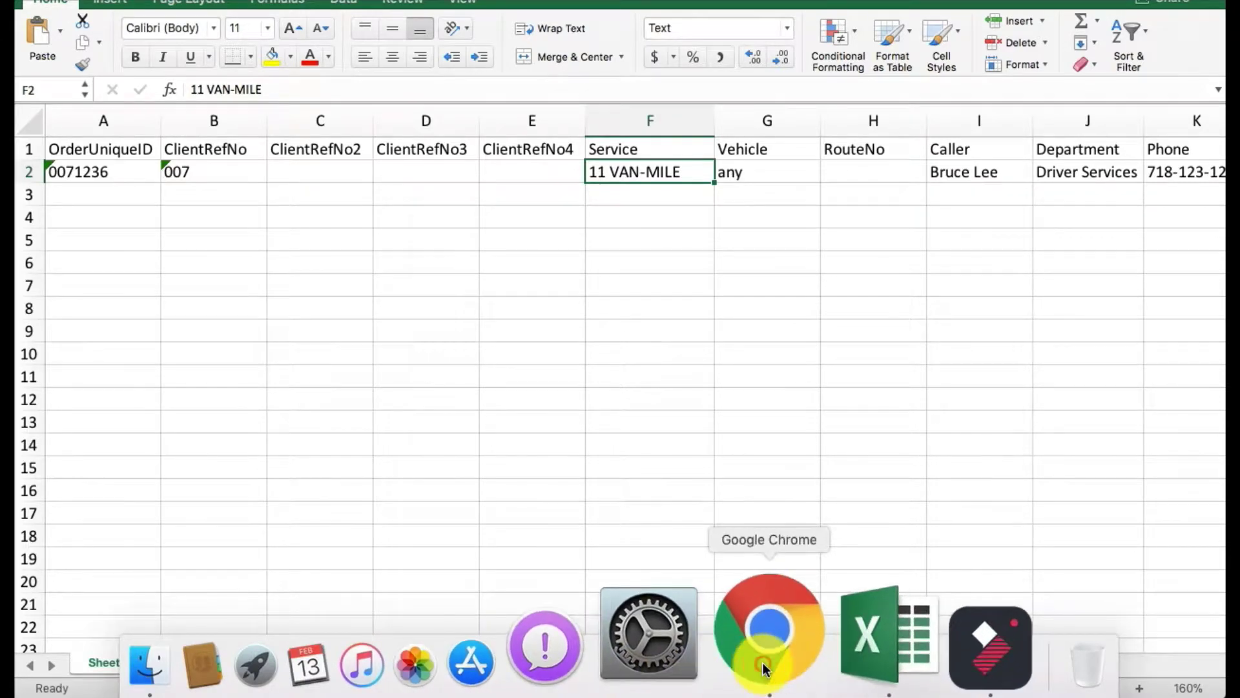
left_click(762, 661)
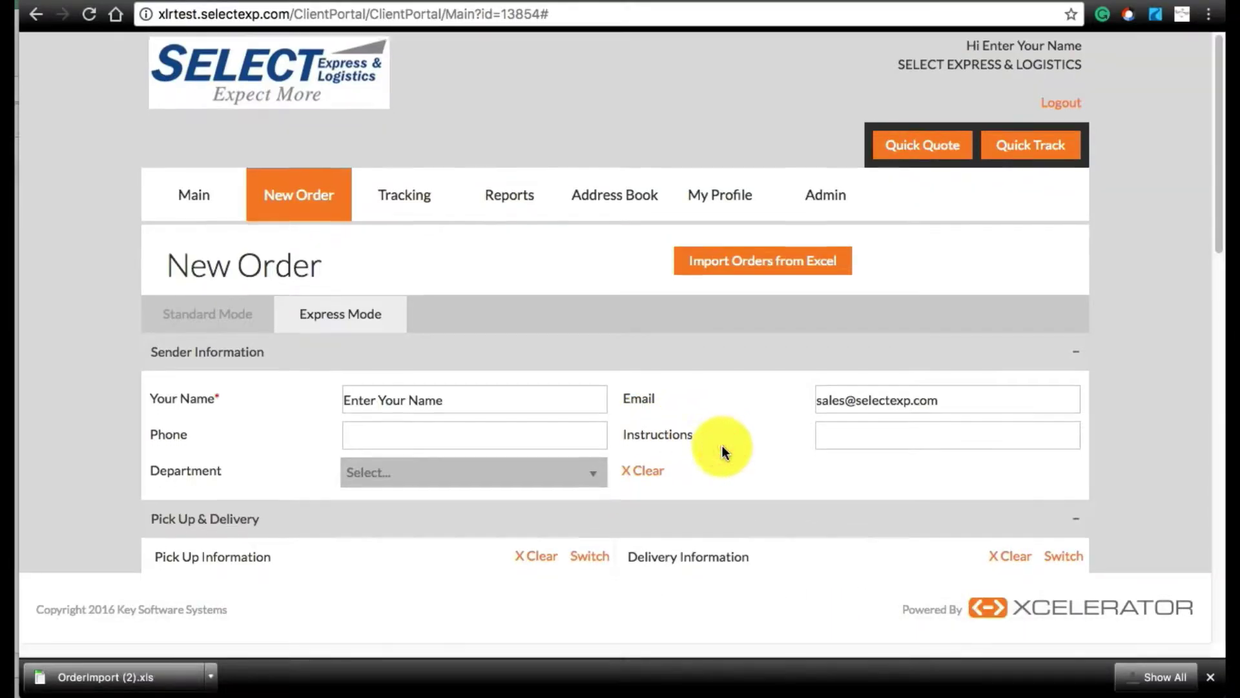
scroll(722, 445, "down", 8)
scroll(722, 445, "down", 6)
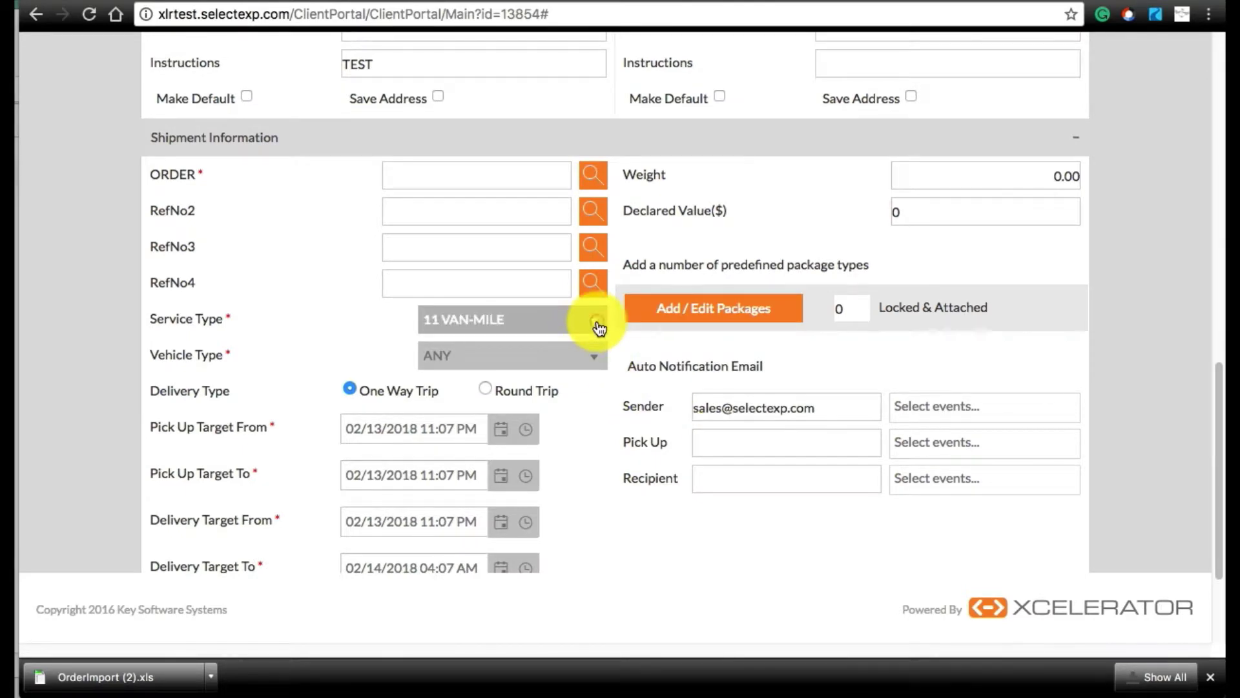
left_click(600, 328)
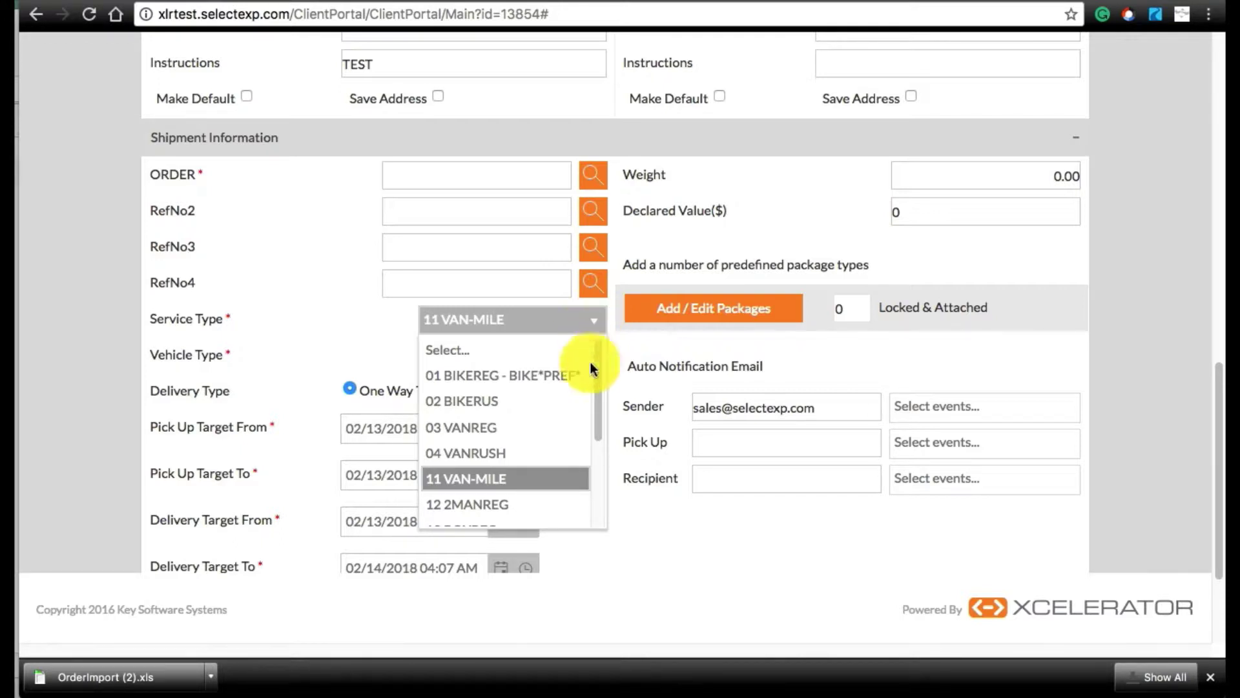
scroll(568, 413, "down", 1)
scroll(567, 408, "down", 1)
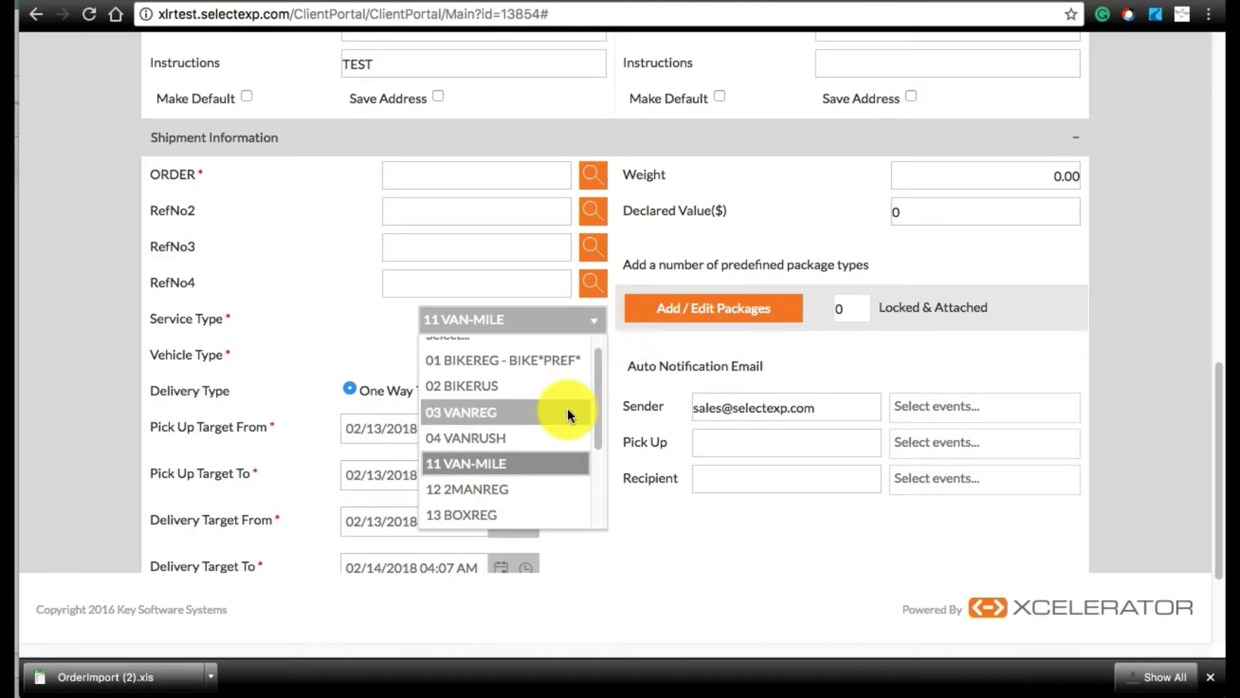
scroll(567, 419, "down", 1)
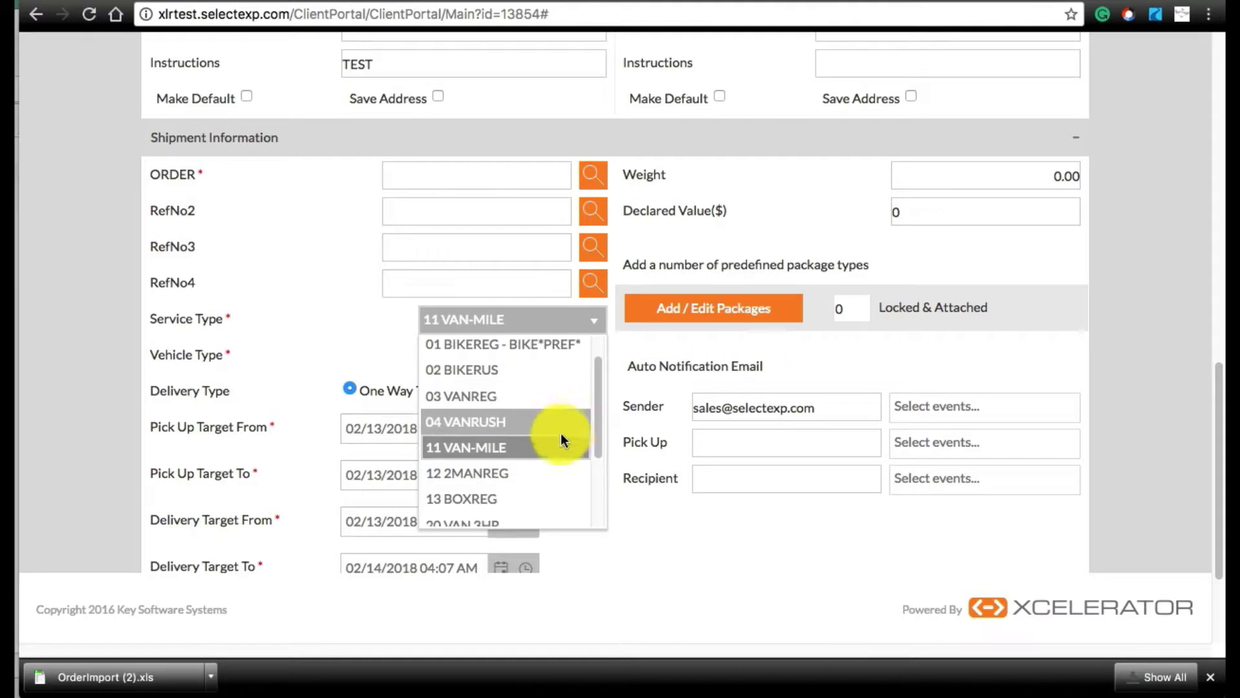
scroll(541, 492, "down", 1)
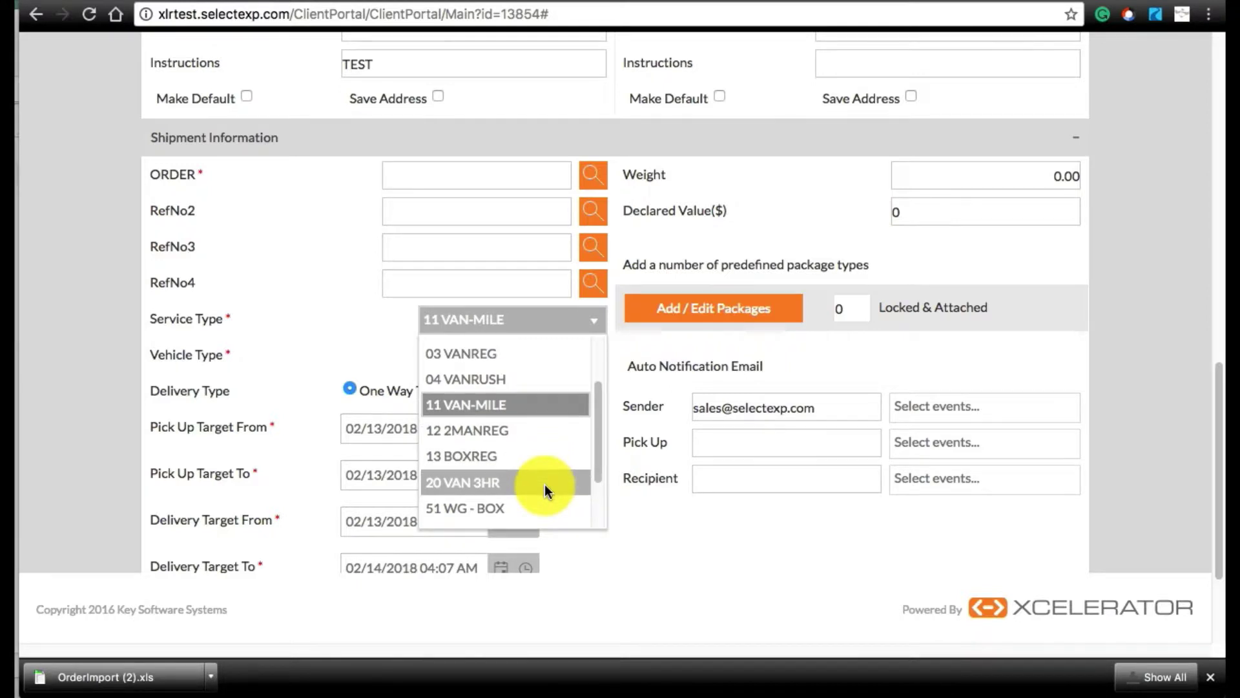
scroll(545, 483, "down", 1)
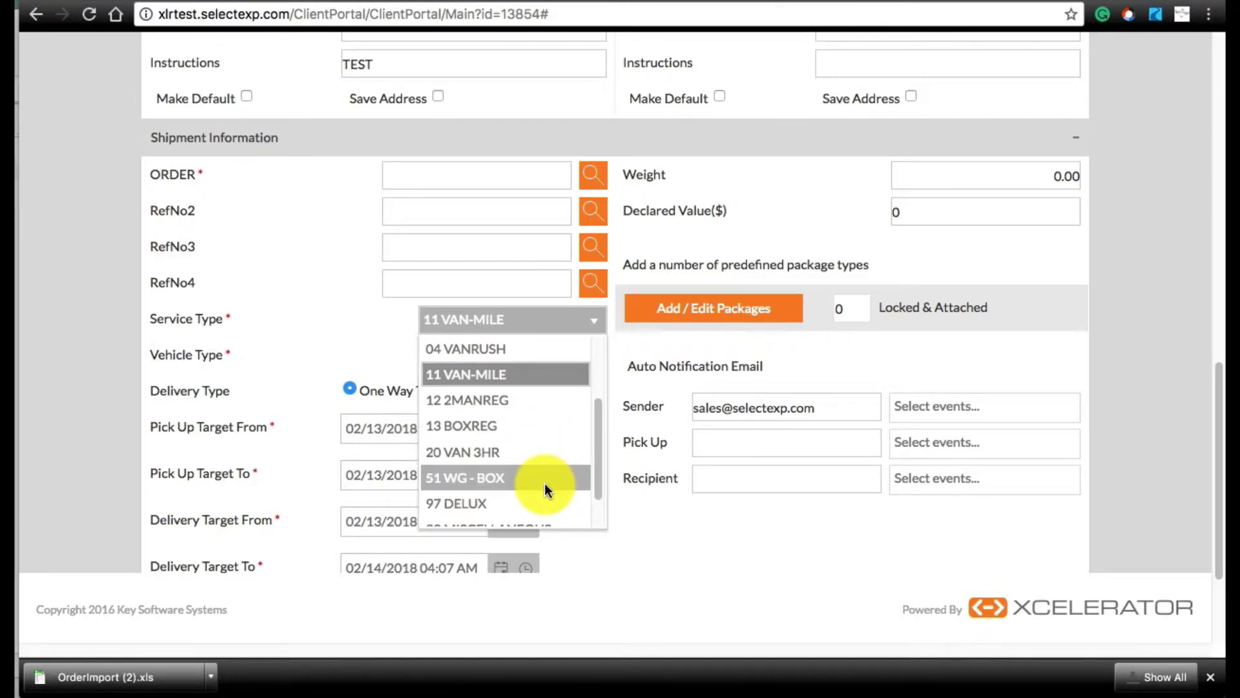
scroll(544, 483, "down", 2)
scroll(545, 483, "up", 1)
scroll(545, 484, "up", 6)
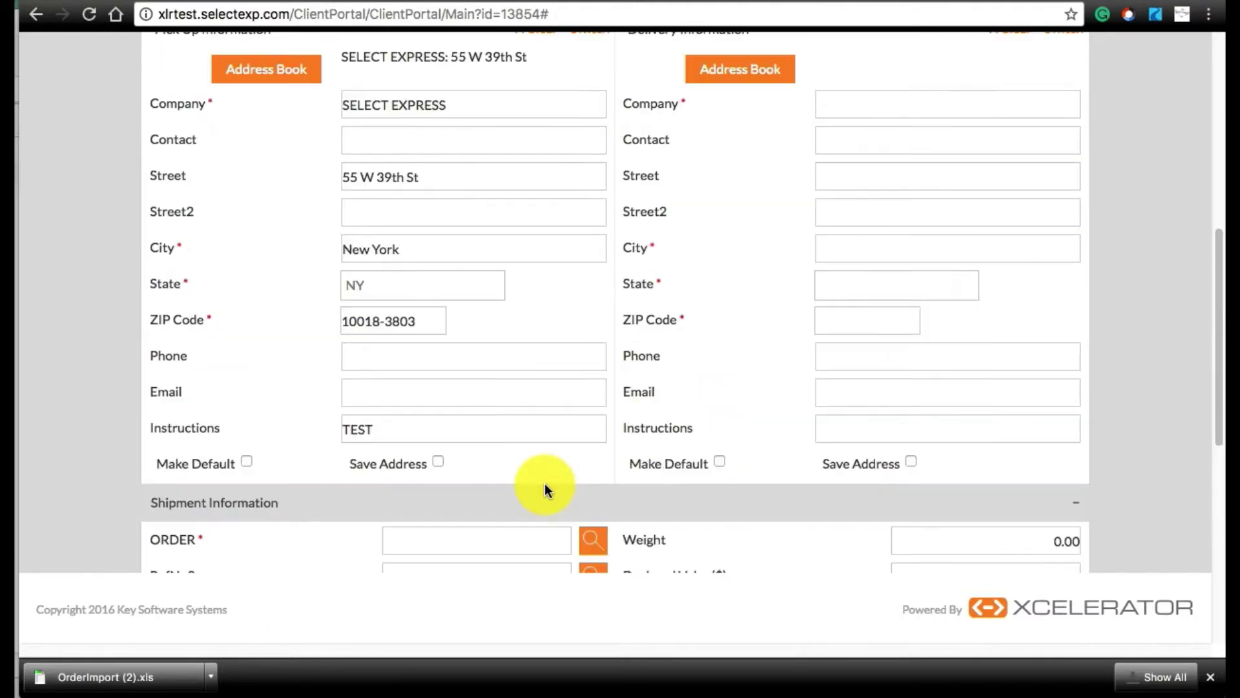
scroll(754, 615, "up", 2)
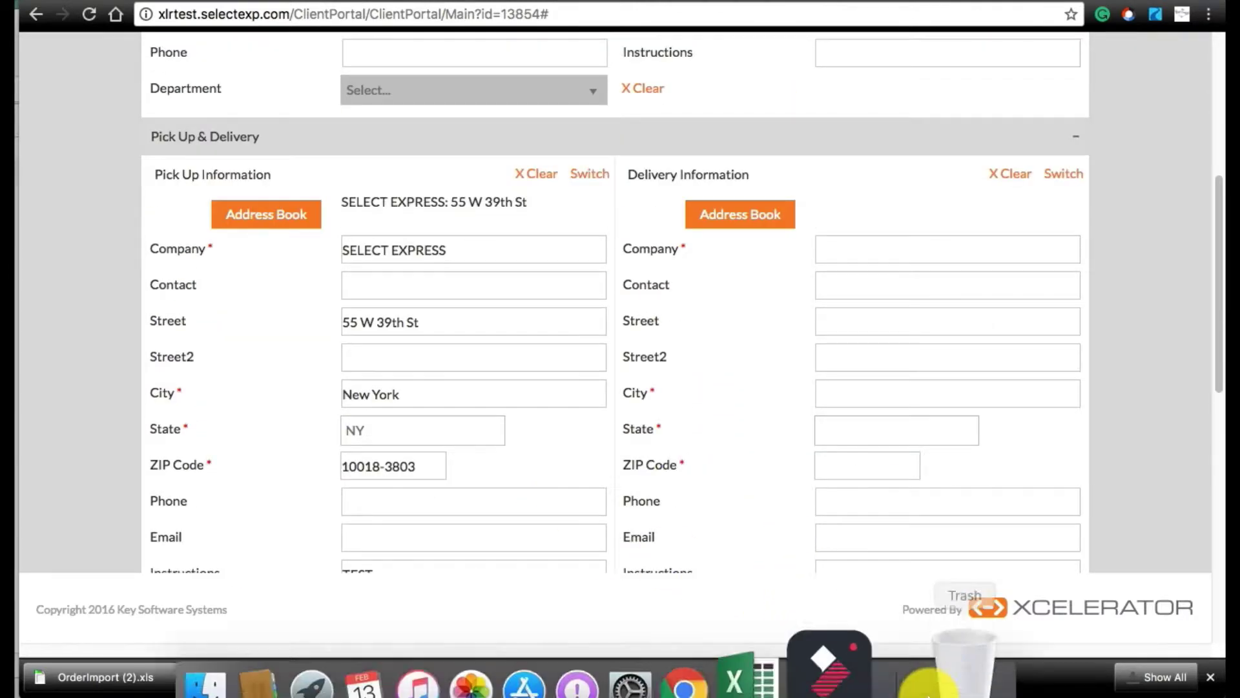
Step: Switch back to the template in Excel and go through the Vehicle, RouteNo and Caller entries in row 2
left_click(813, 646)
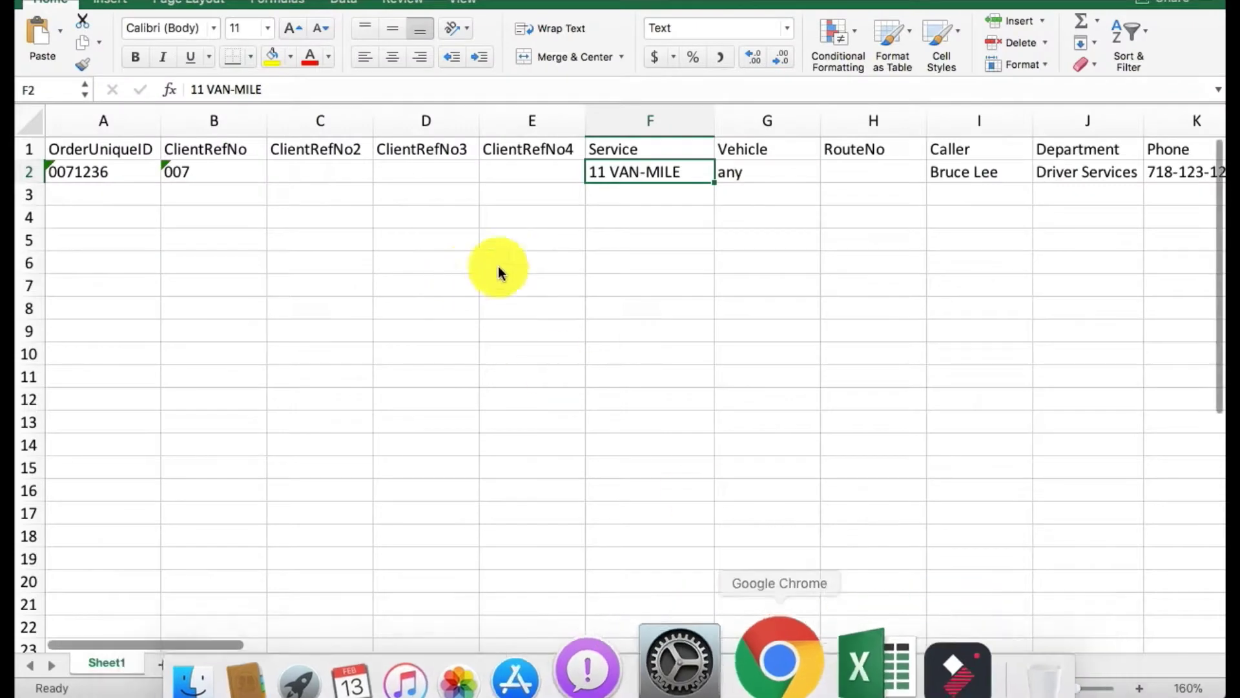
key("Right")
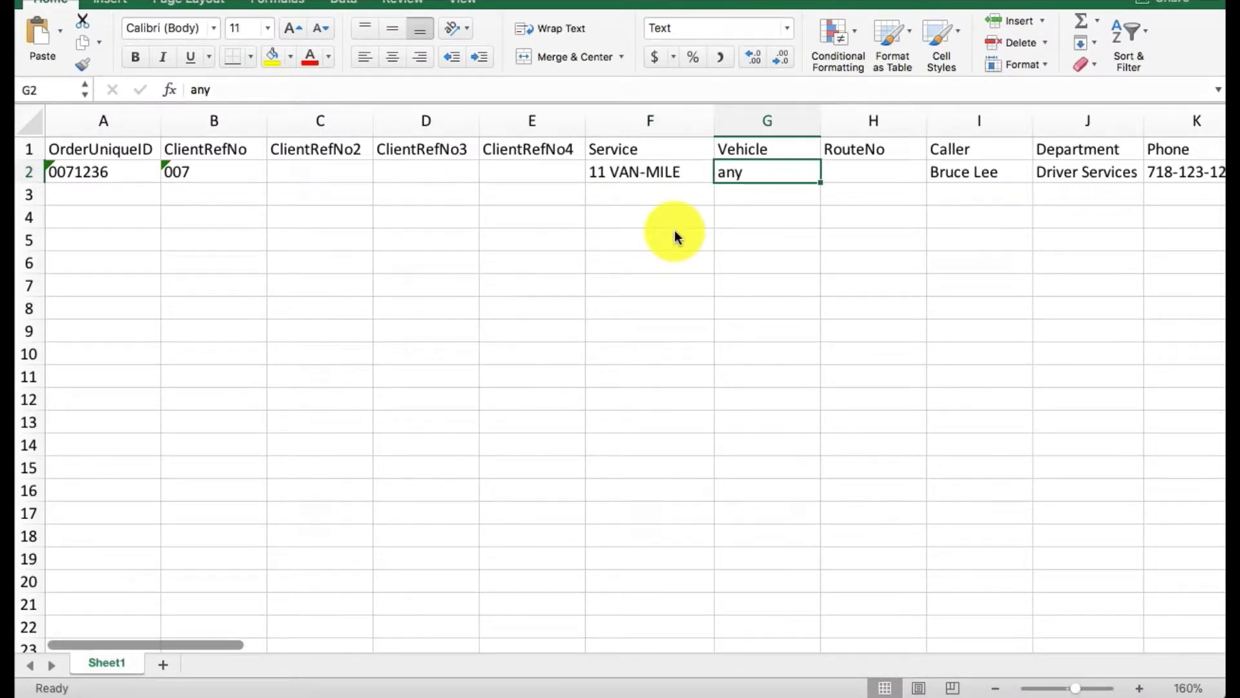
key("Right")
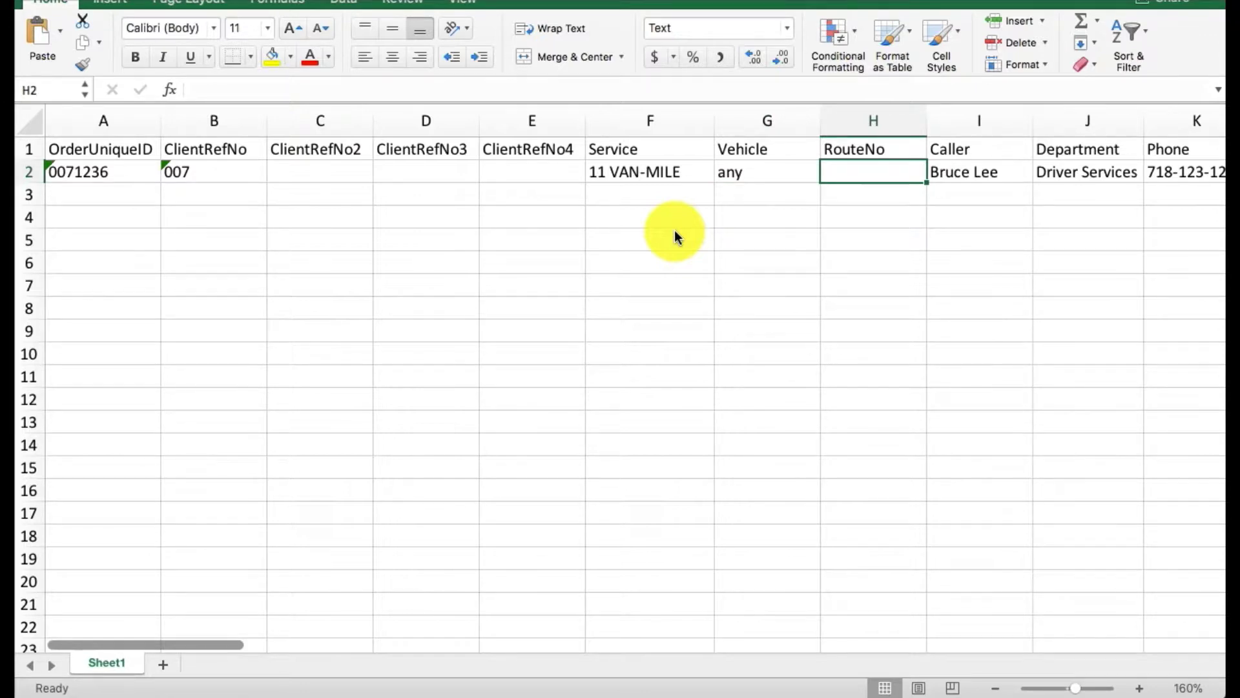
key("Right")
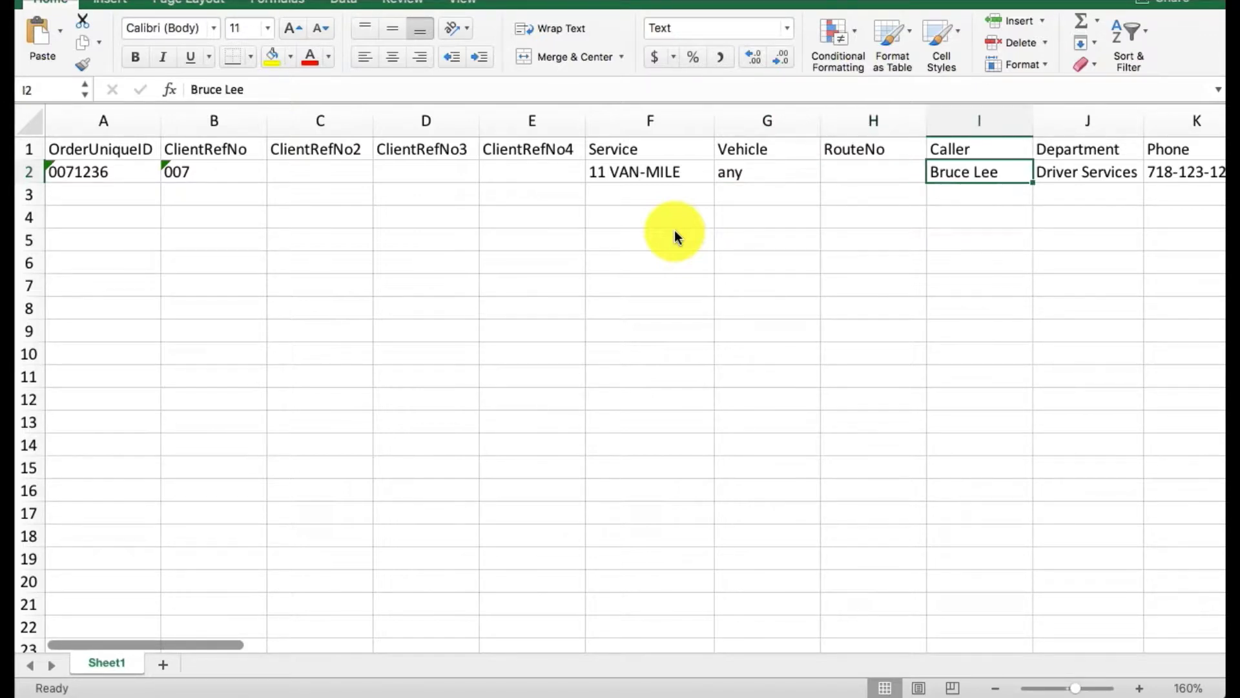
left_click(958, 178)
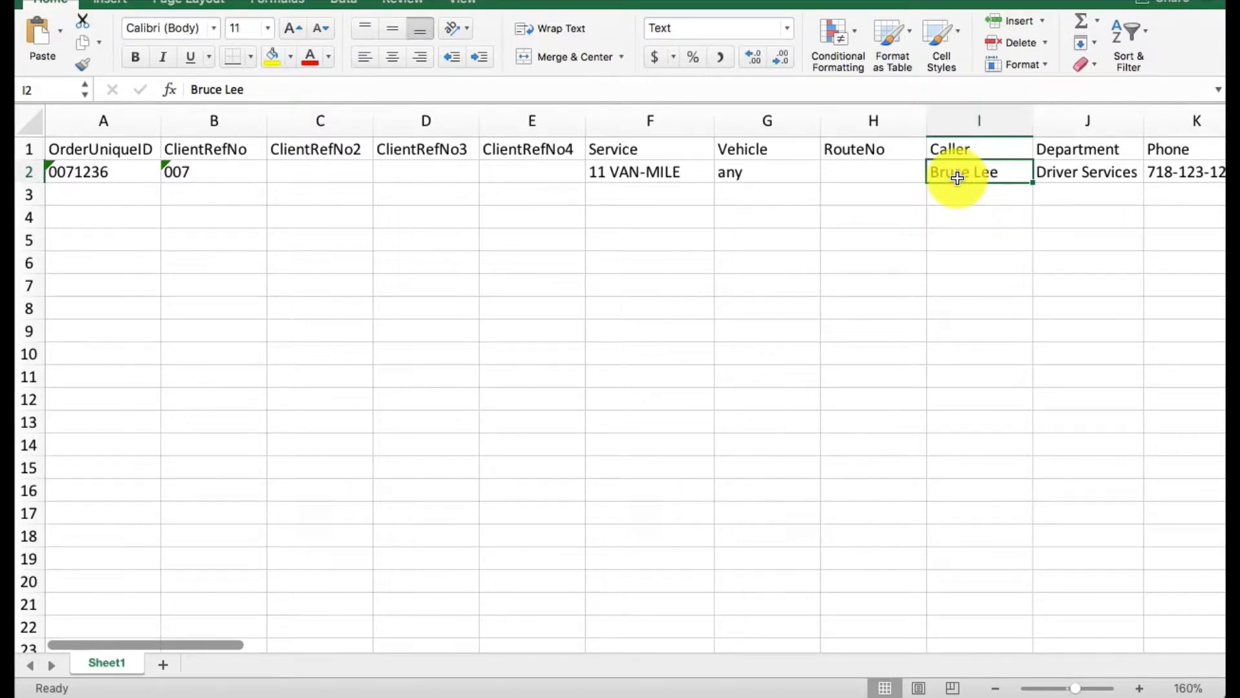
Step: Review the Department, Phone, Email and SpecInstr columns in row 2 of the template
key("Tab")
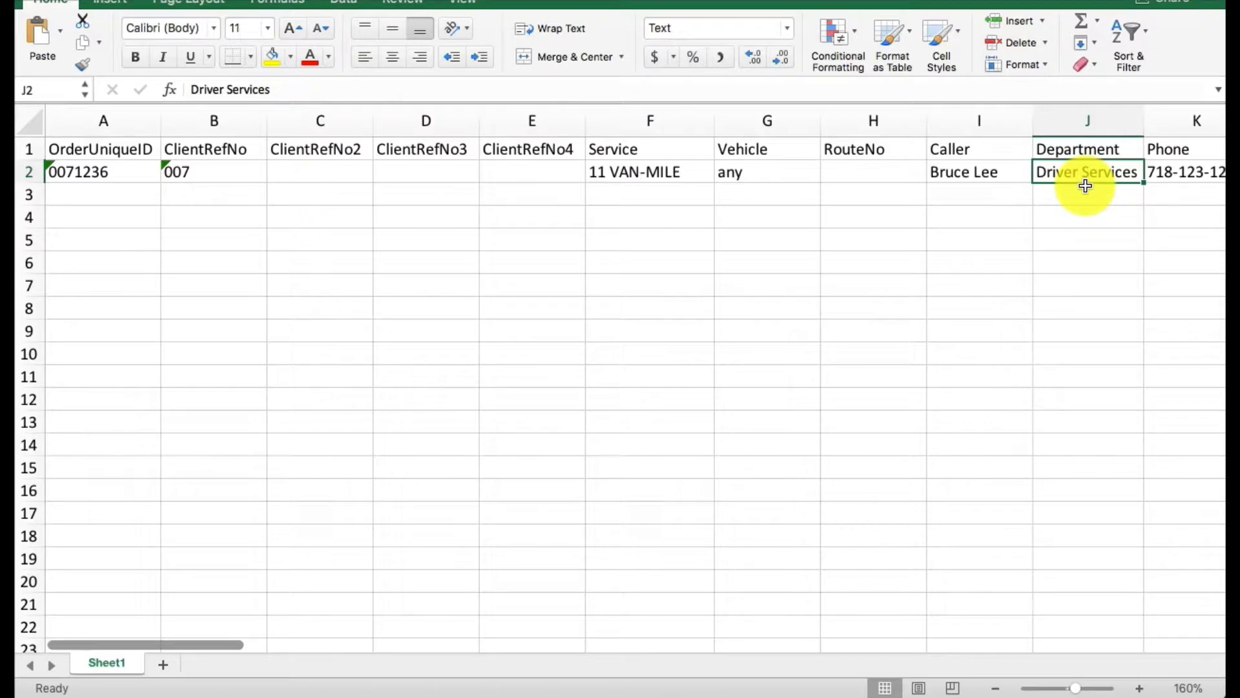
key("Tab")
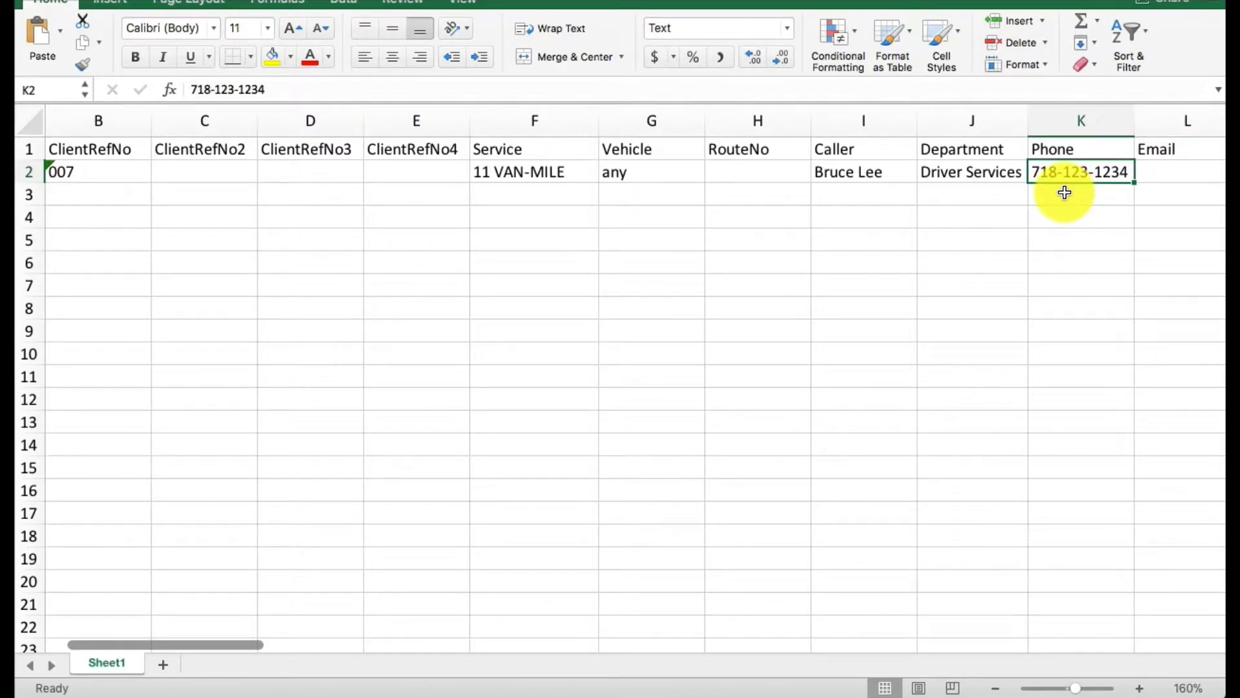
key("Tab")
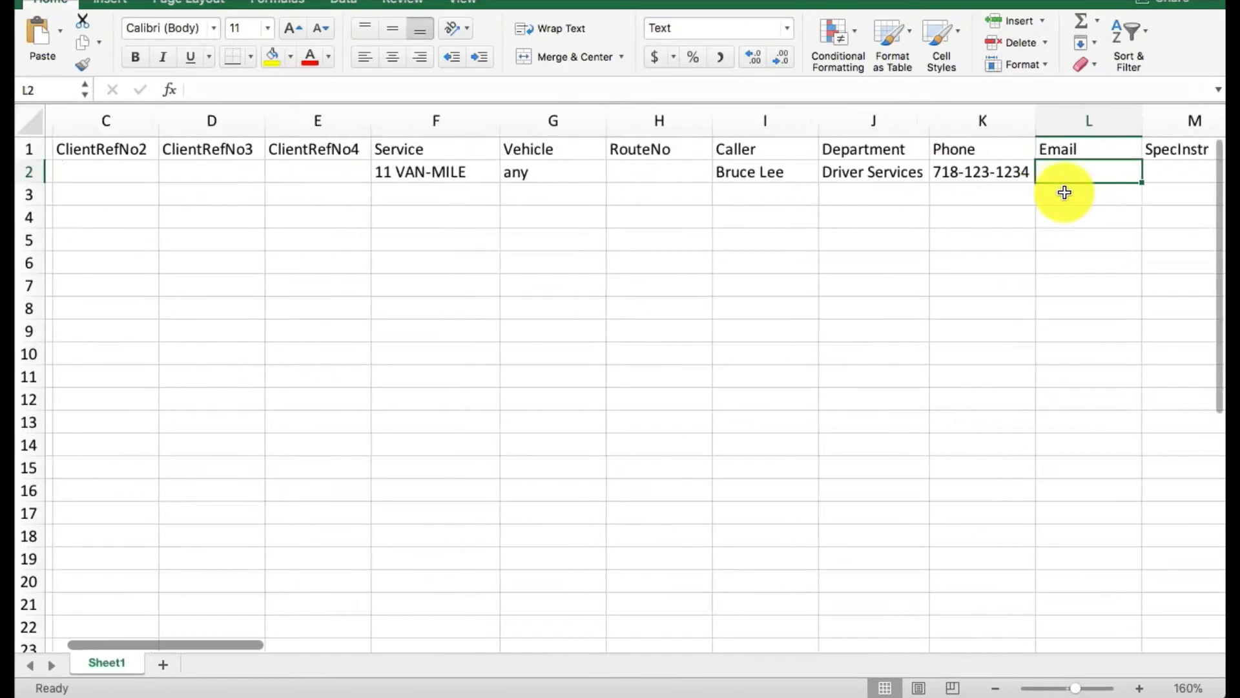
key("Tab")
key("Tab")
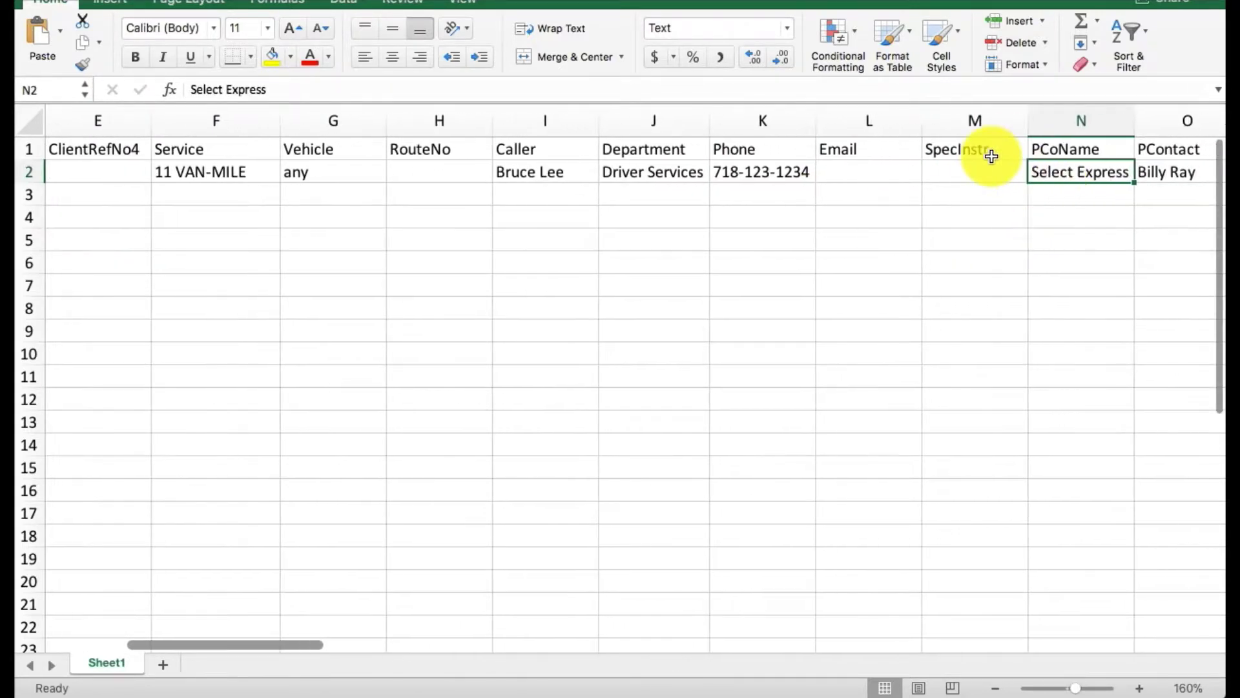
left_click(967, 166)
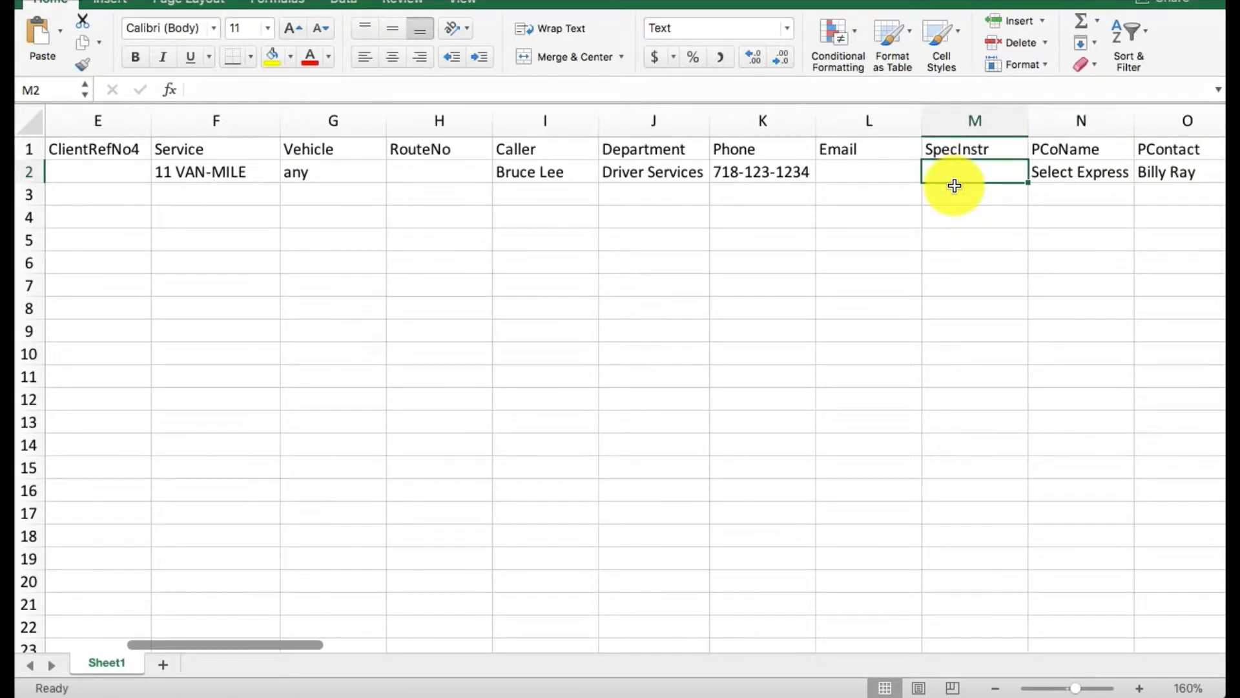
Step: Review the pickup company, contact and phone entries in row 2 and skim the pickup address columns through PLocRefNo
left_click(1040, 173)
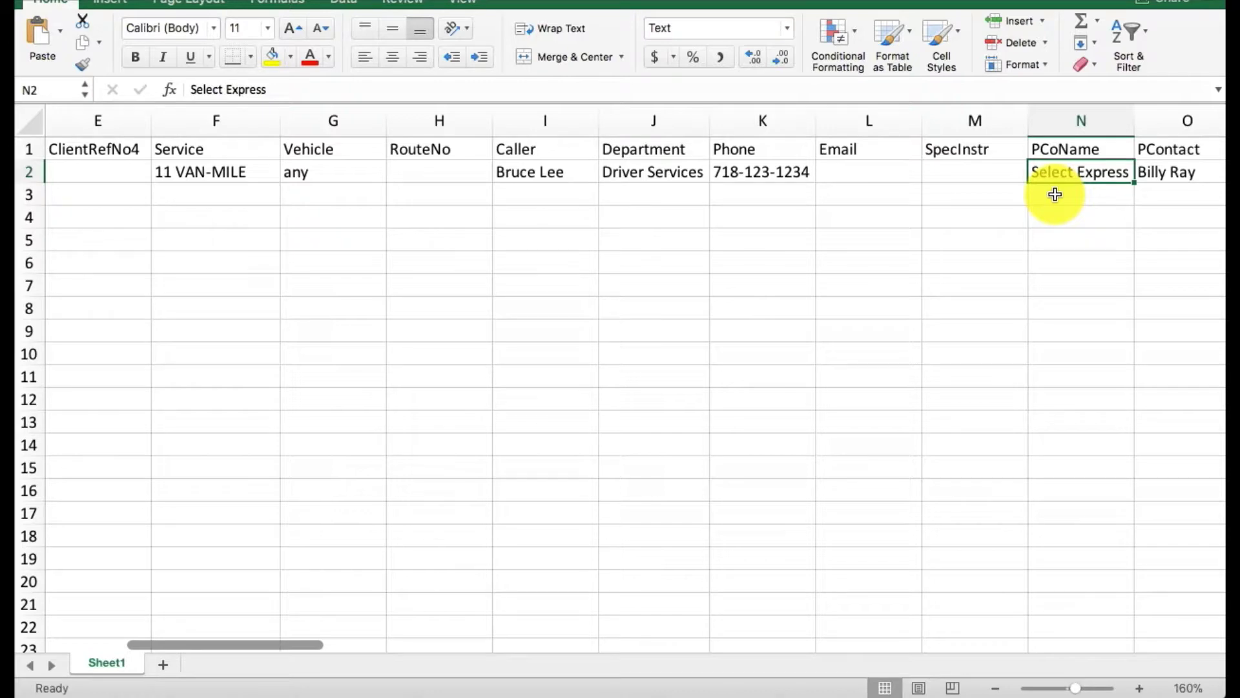
key("Right")
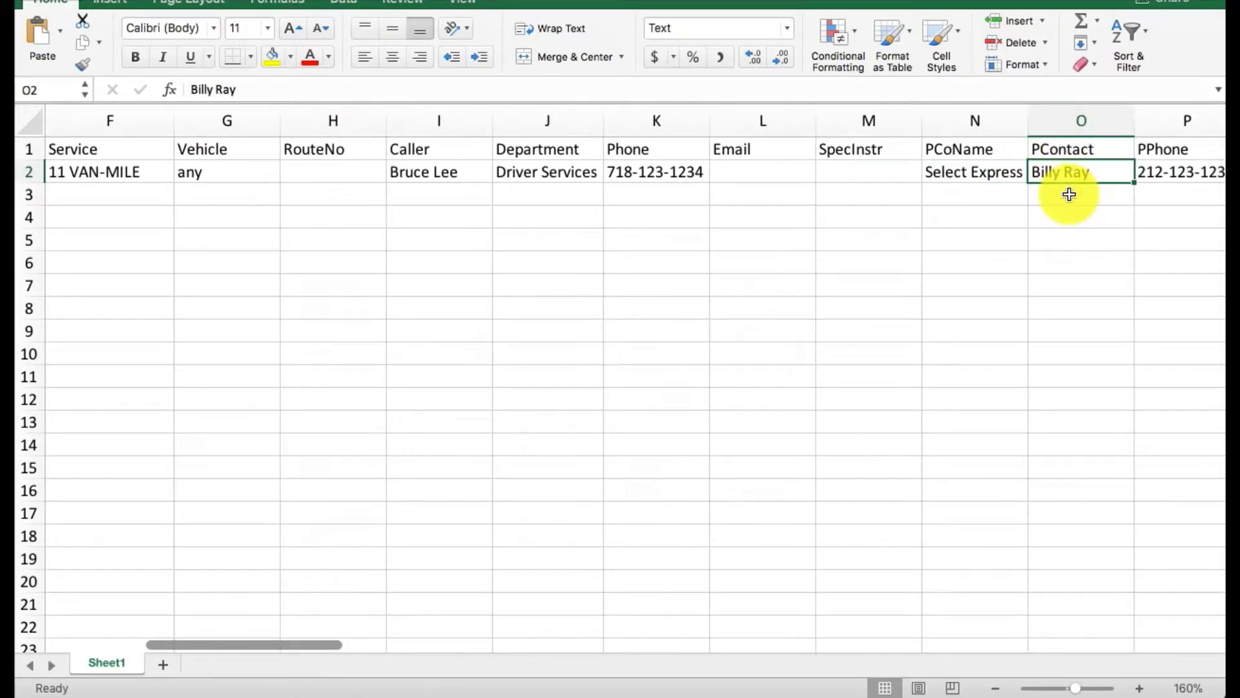
key("Right")
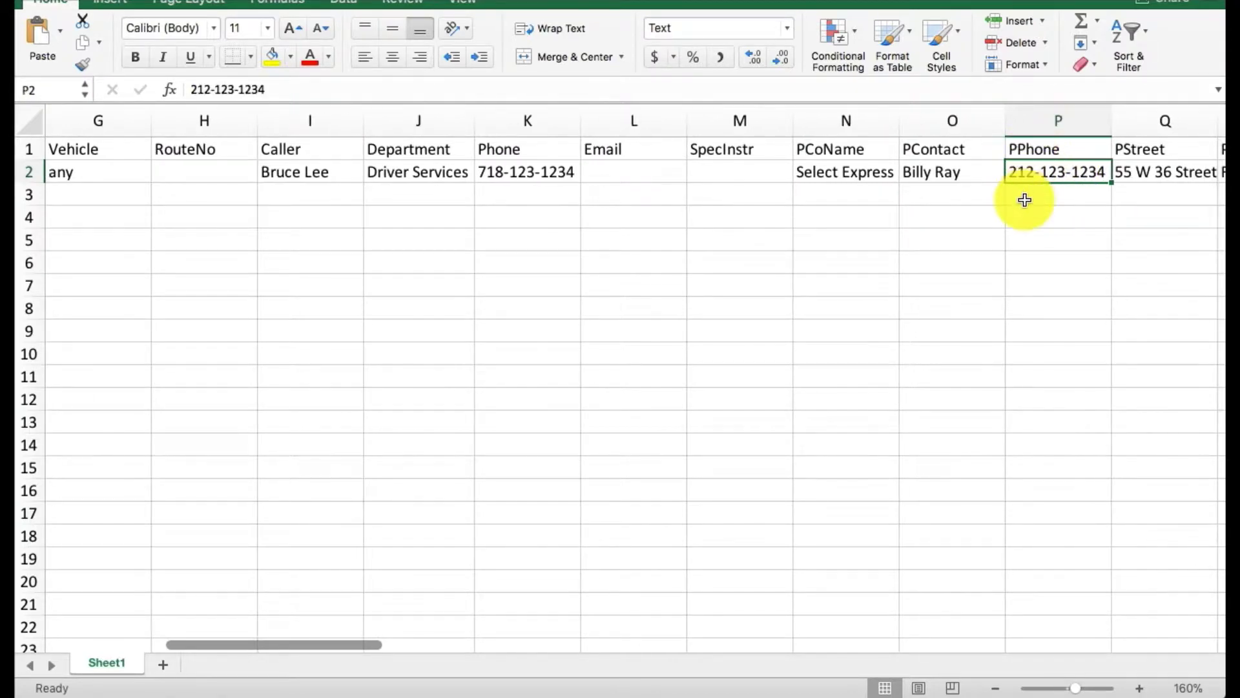
key("Right")
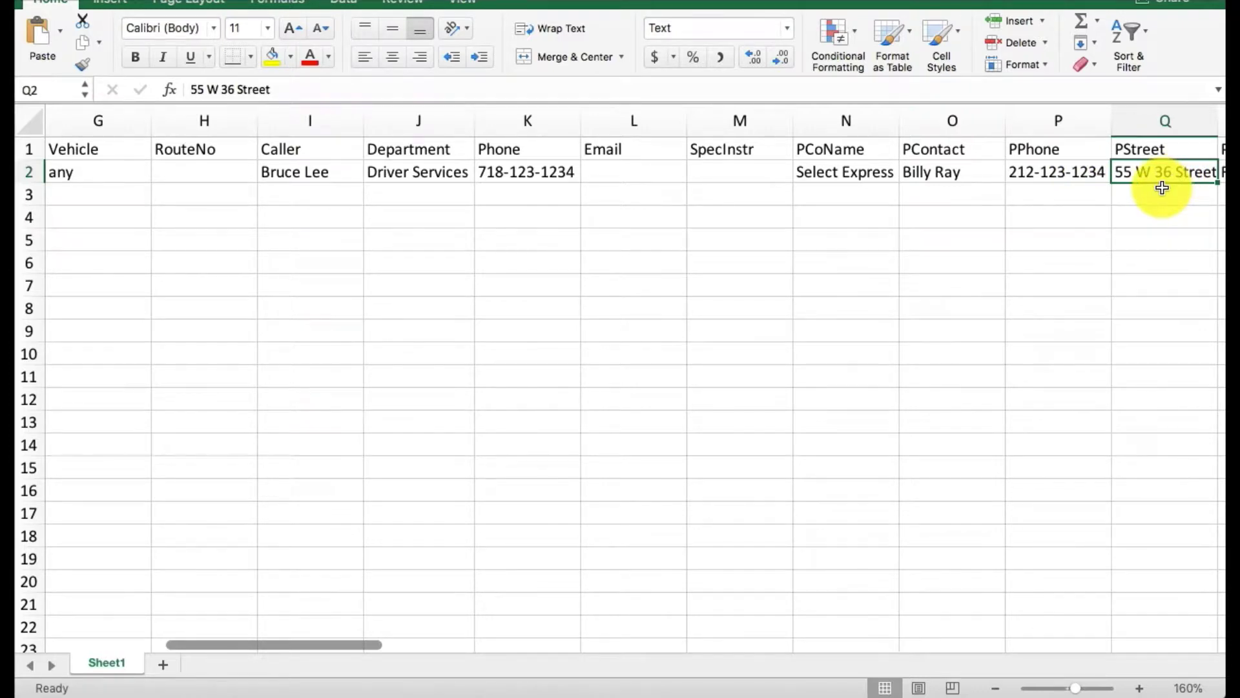
key("Right")
key("Right")
key("Right")
key("Right")
key("Right")
key("Right")
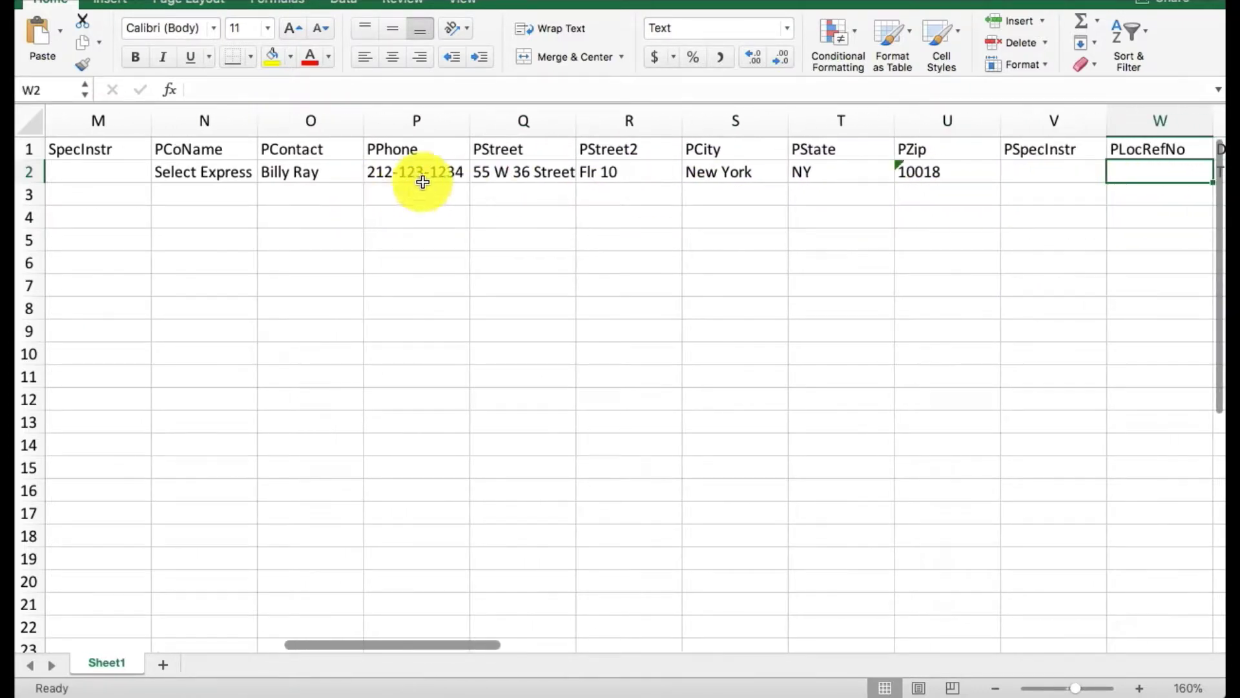
Step: Examine the pickup address entries in row 2 from PStreet and PStreet2 to PCity and PState
left_click(528, 169)
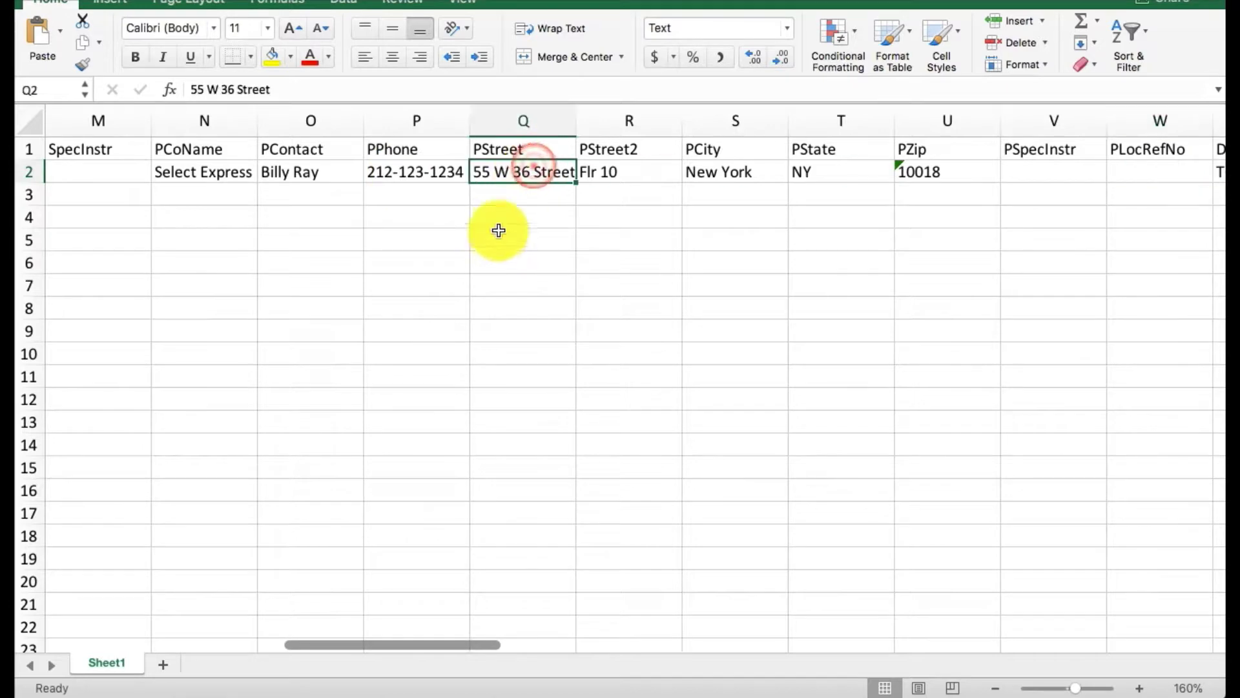
left_click(608, 170)
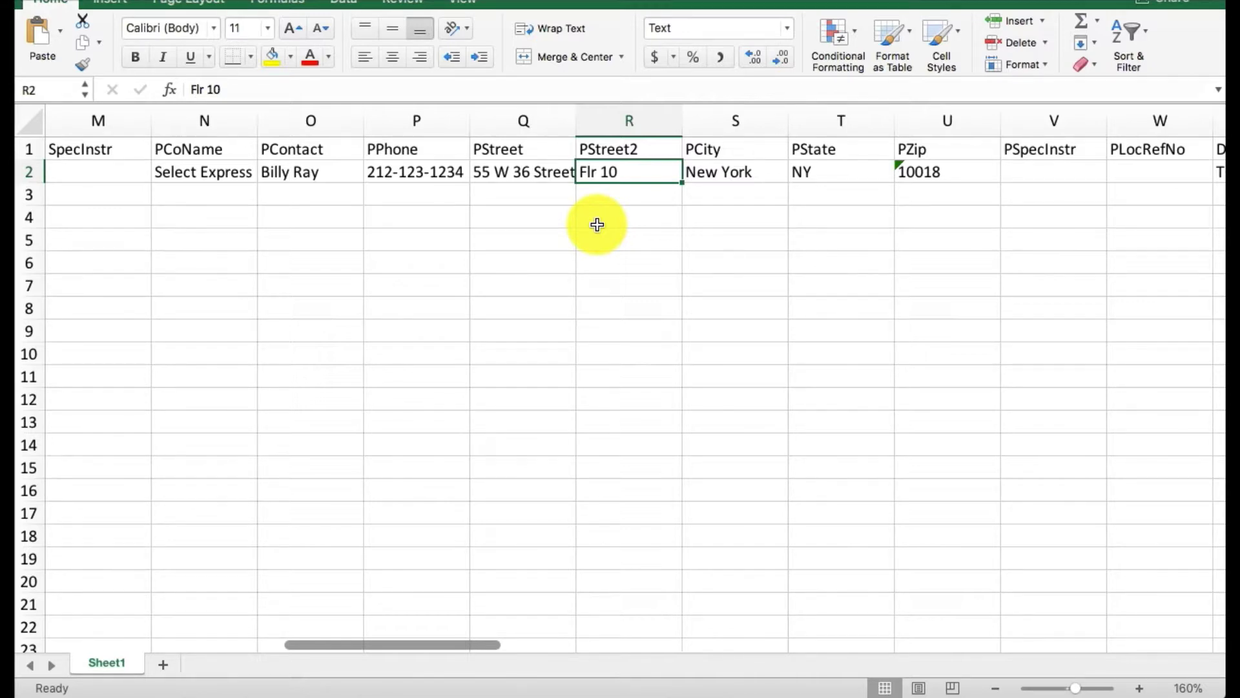
left_click(729, 172)
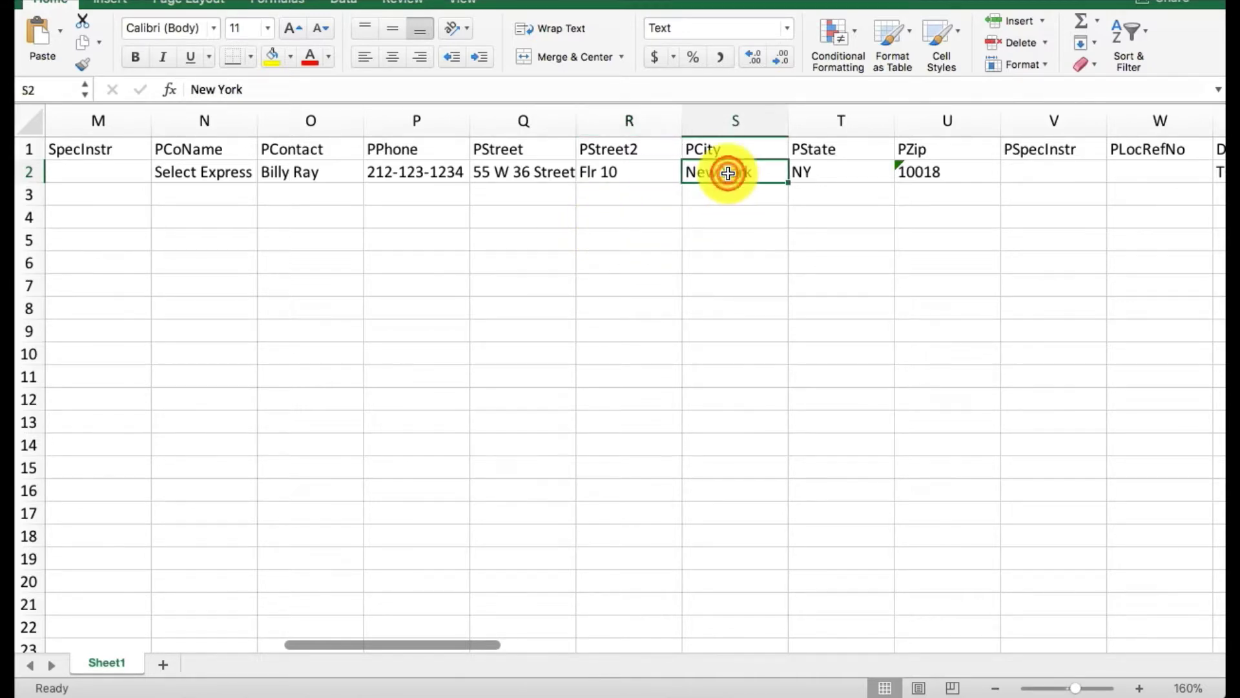
left_click(821, 176)
double_click(819, 173)
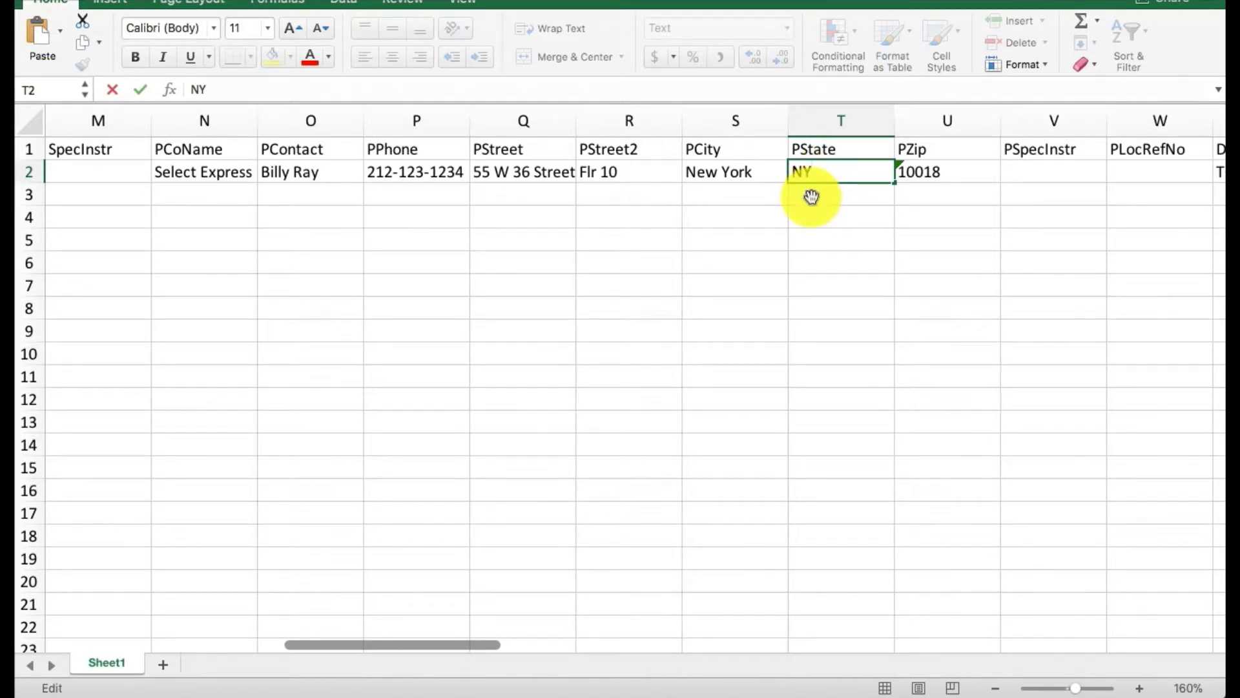
key("Return")
Step: Examine the pickup ZIP, special instructions and location reference columns, PZip to PLocRefNo, in row 2
key("Tab")
key("Tab")
key("Tab")
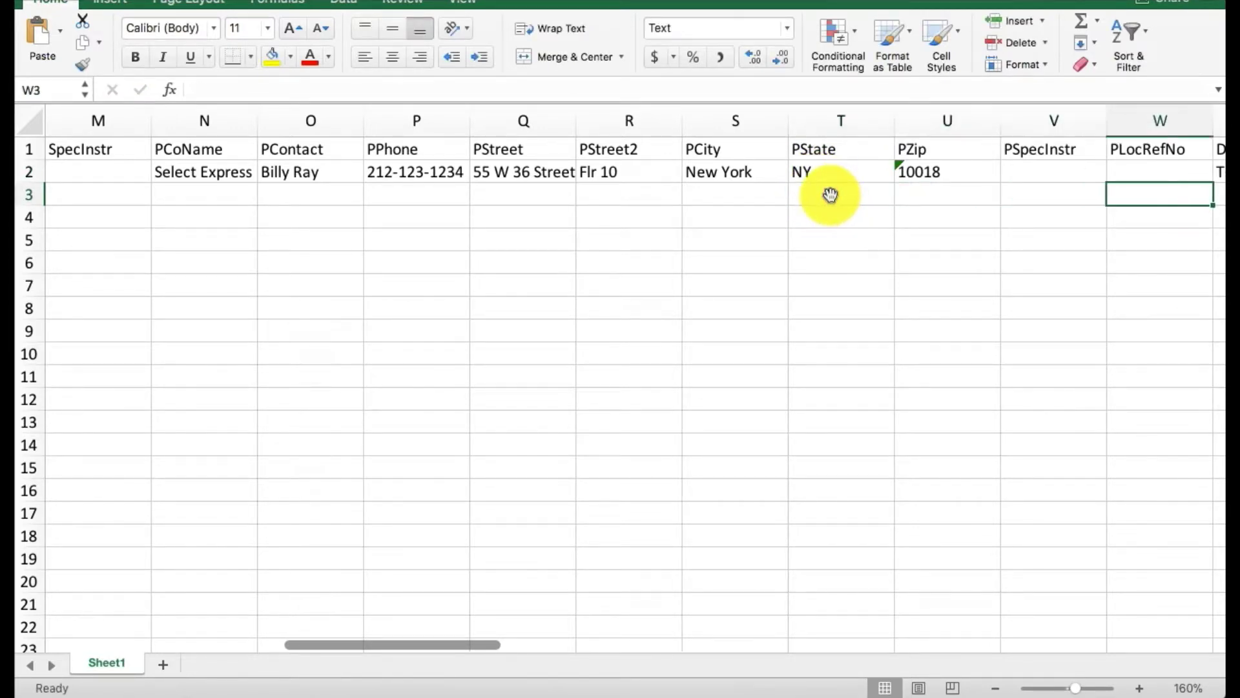
key("Tab")
key("Tab")
key("Tab")
key("Tab")
key("Tab")
key("Tab")
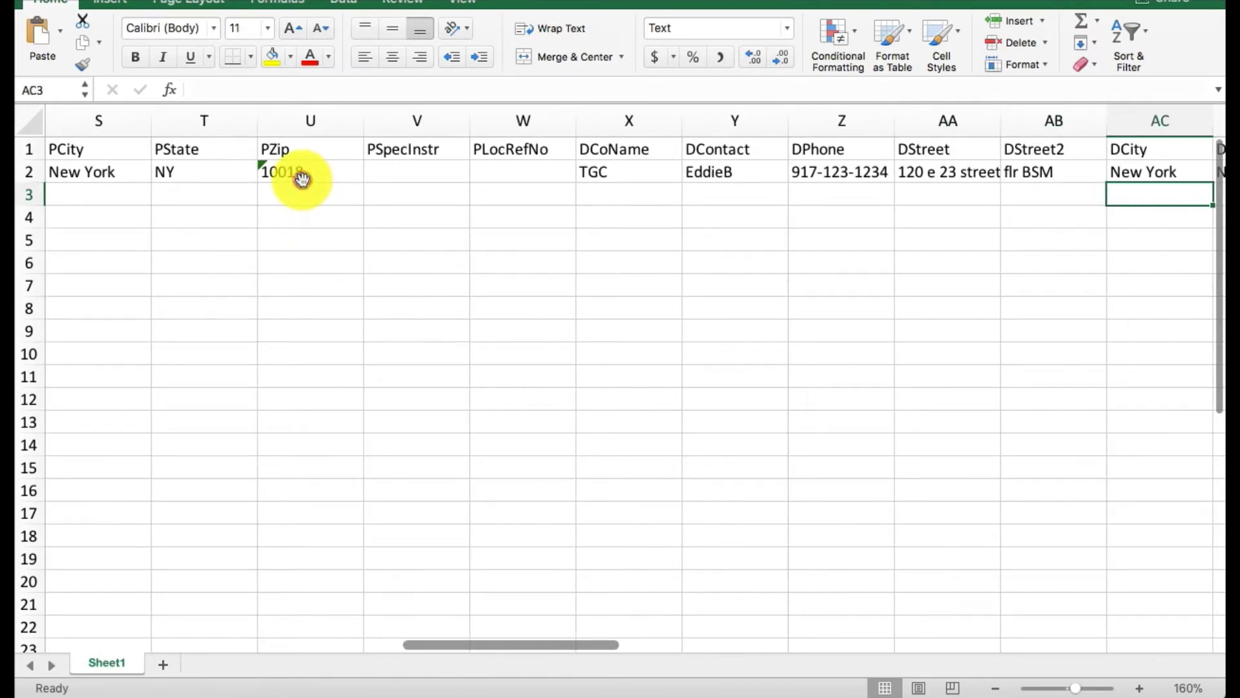
left_click(302, 179)
left_click(428, 179)
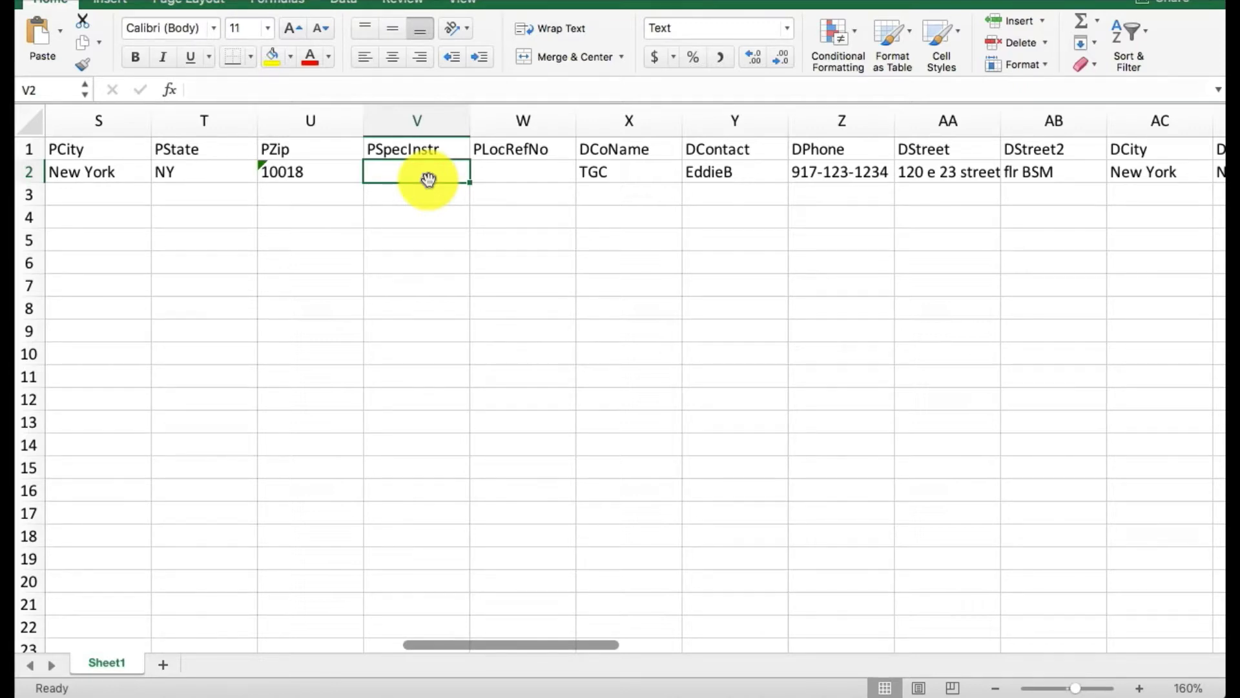
left_click(498, 172)
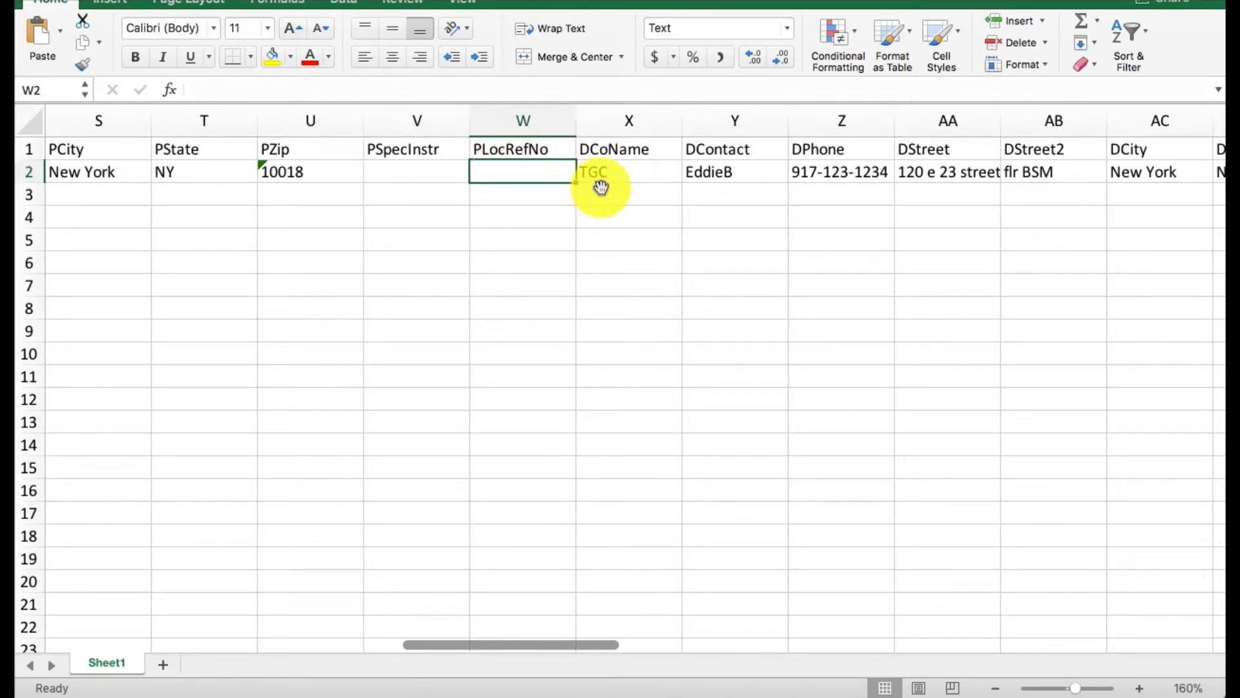
Step: Skim the delivery columns in row 2 from DCoName to DLocRefNo
left_click(621, 173)
key("Tab")
key("Tab")
key("Tab")
key("Tab")
key("Tab")
key("Tab")
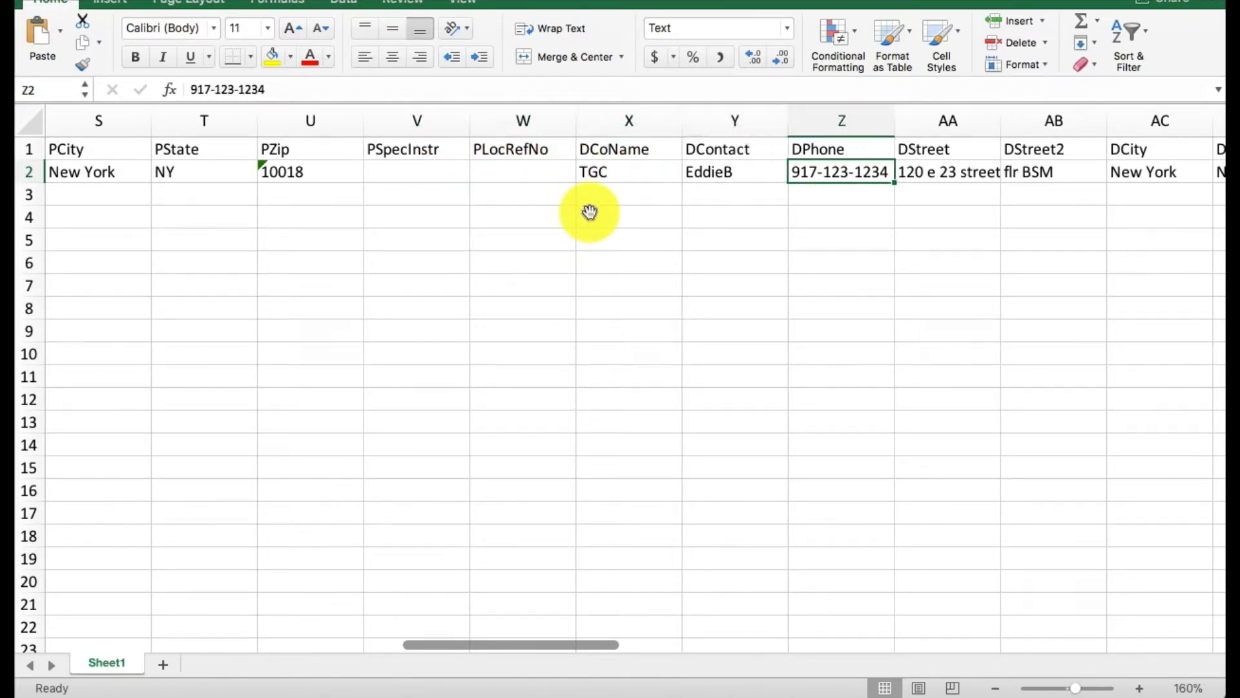
key("Tab")
key("Tab")
key("Tab")
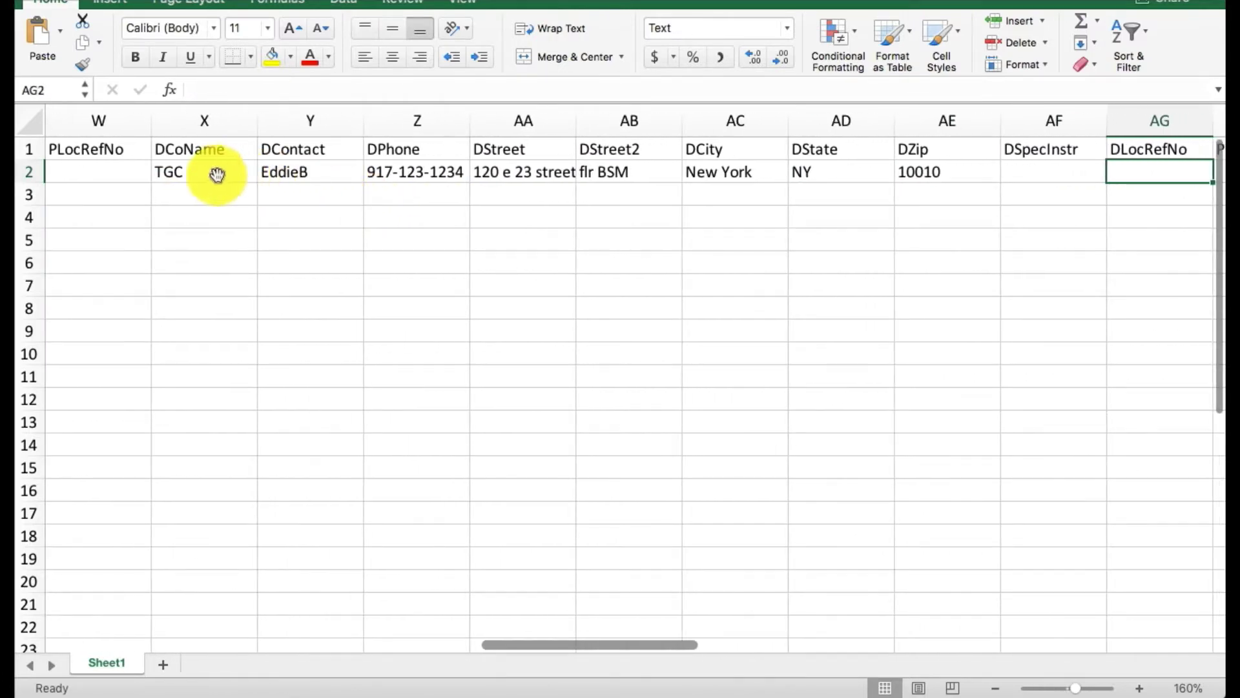
Step: Examine the delivery company, contact, phone and street entries in row 2, from DCoName to DStreet
left_click(210, 172)
left_click(218, 150)
left_click(210, 179)
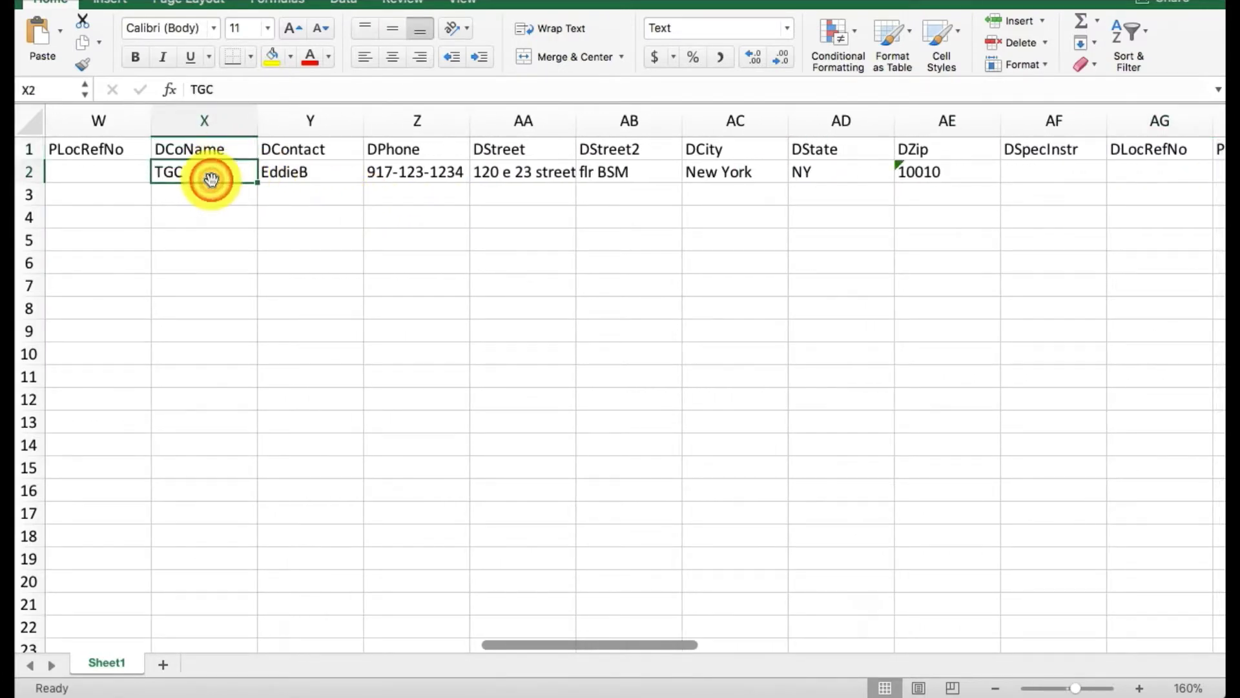
left_click(276, 172)
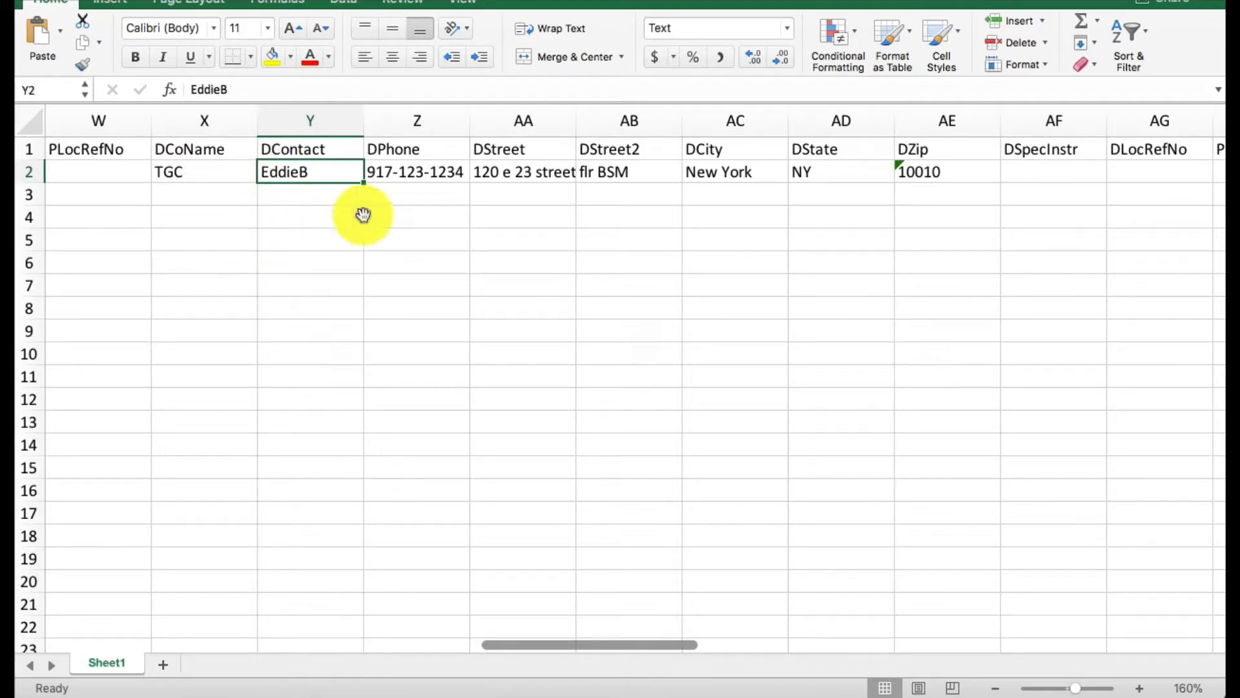
left_click(410, 173)
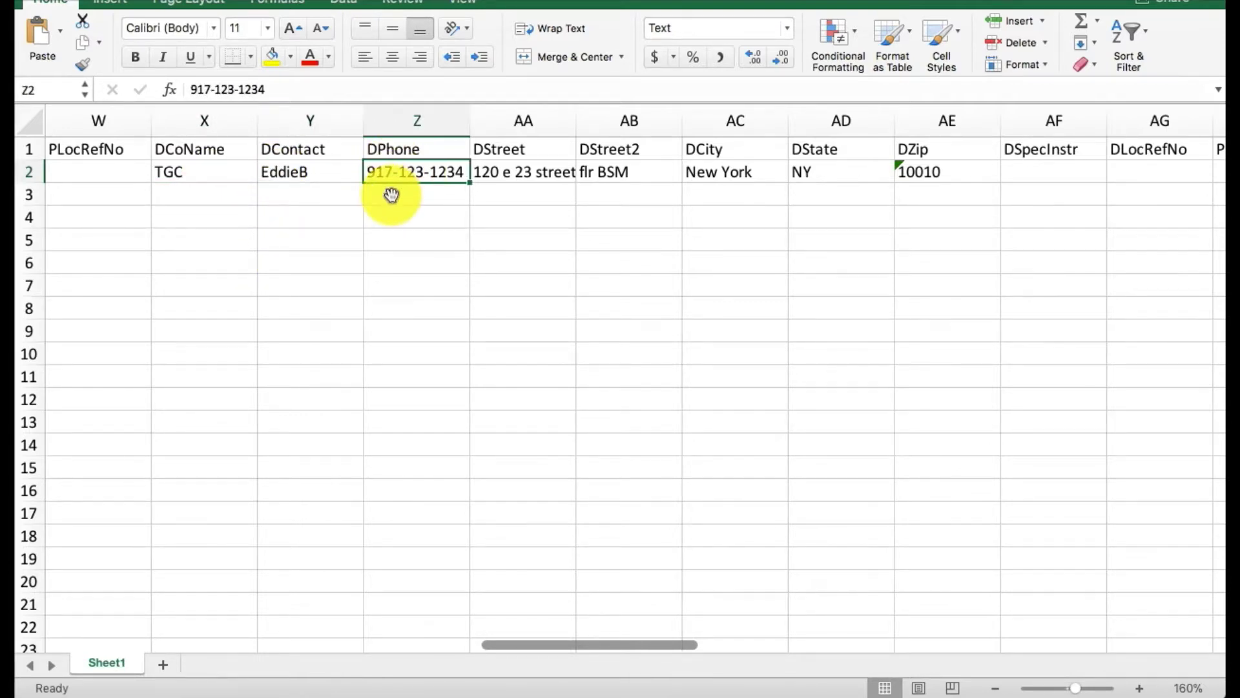
left_click(506, 172)
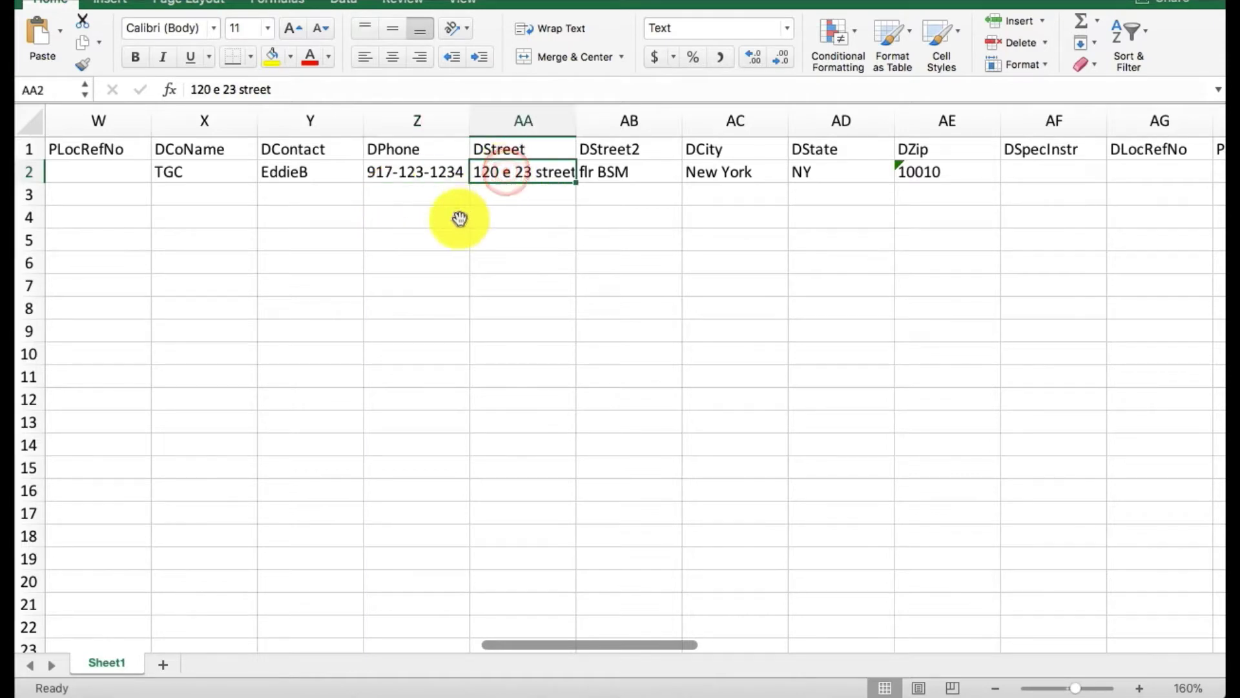
Step: Examine the rest of the delivery address in row 2, from DStreet2 and DCity to DState and DZip
left_click(621, 173)
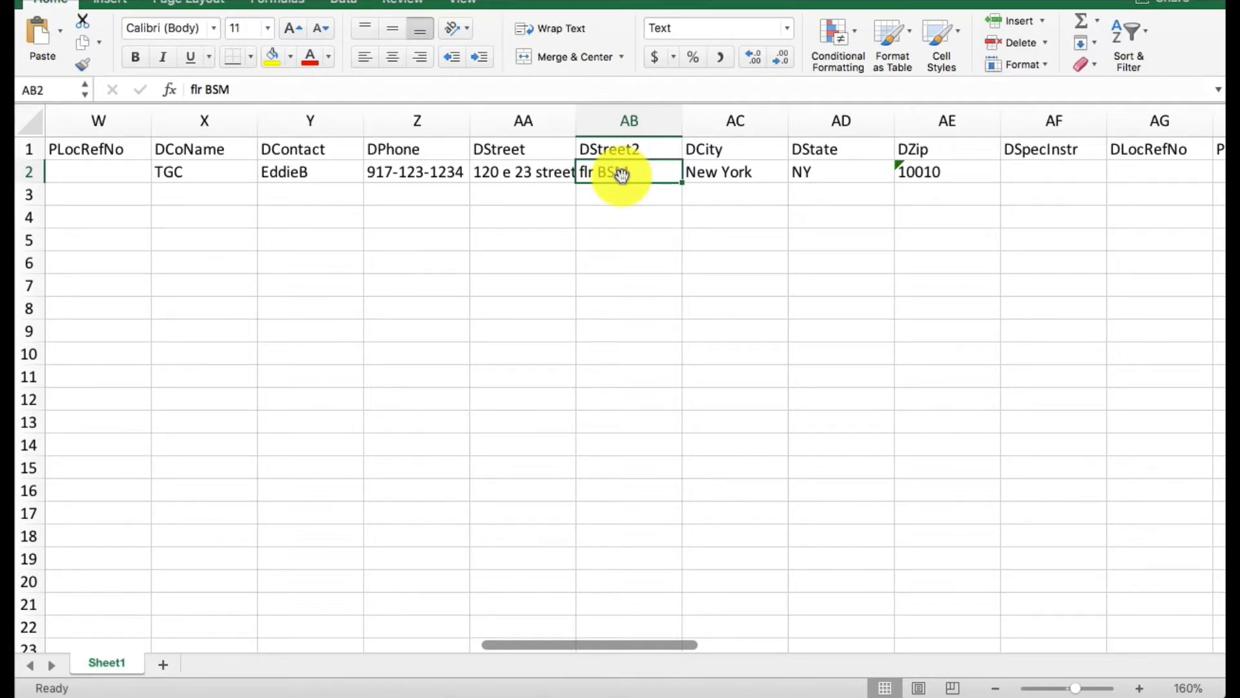
left_click(734, 171)
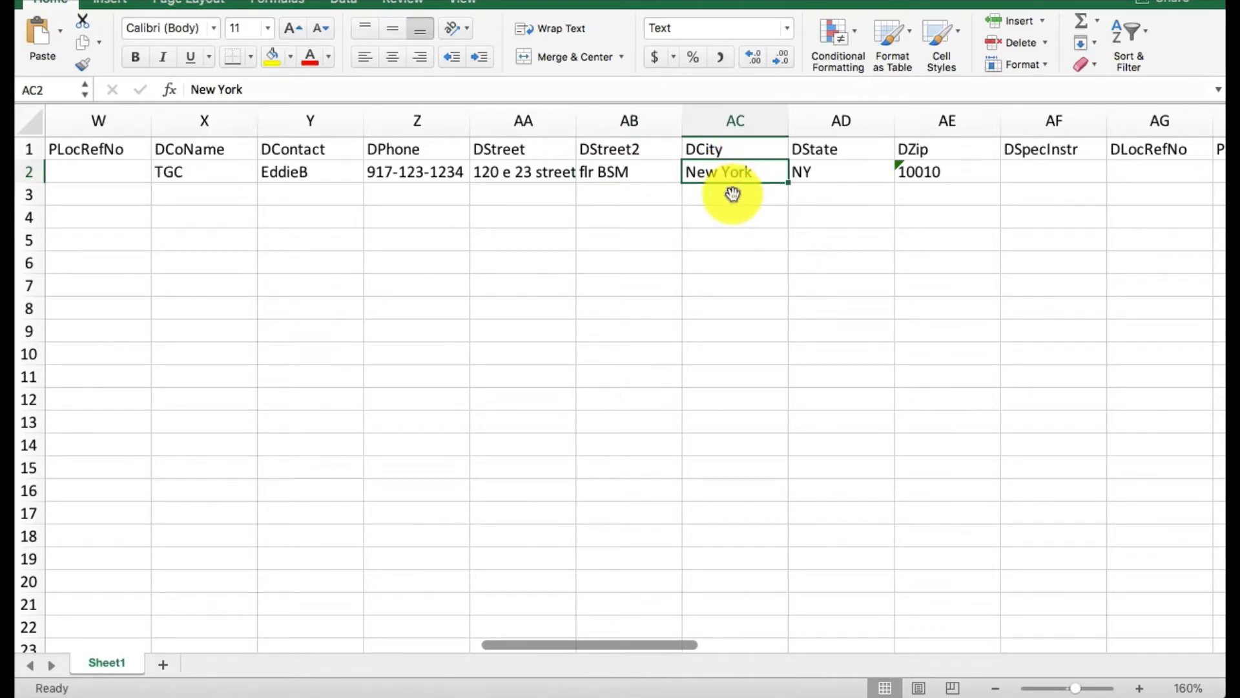
key("Tab")
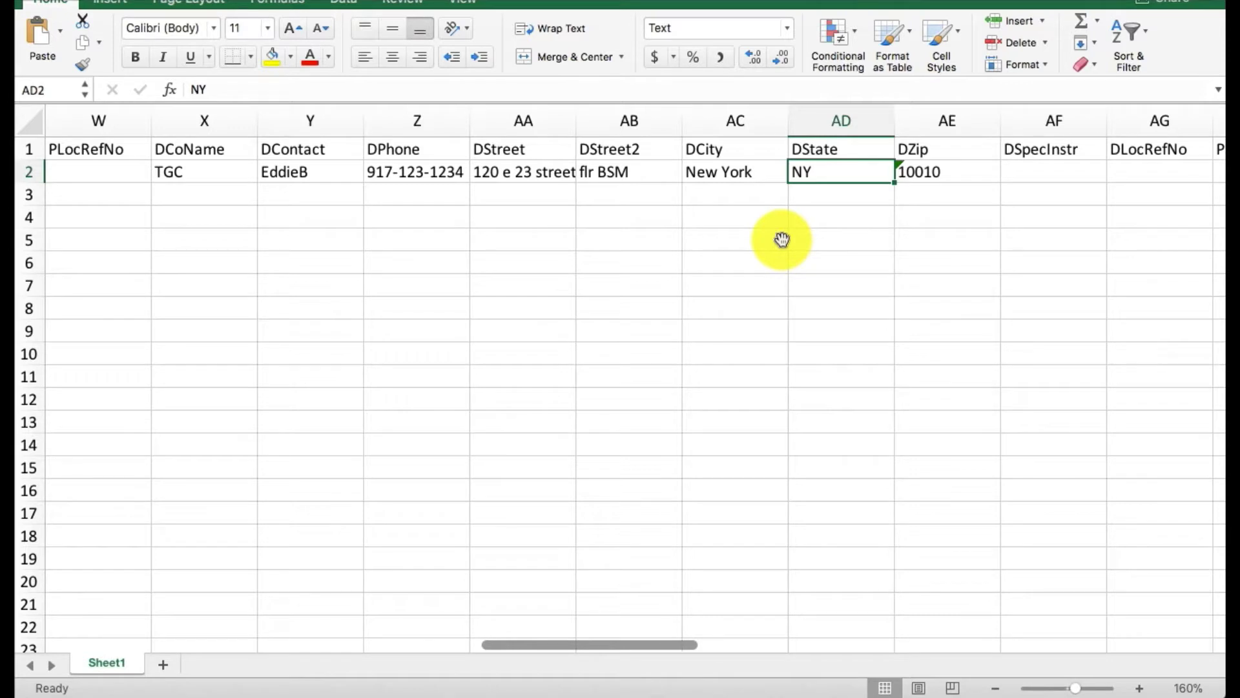
key("Tab")
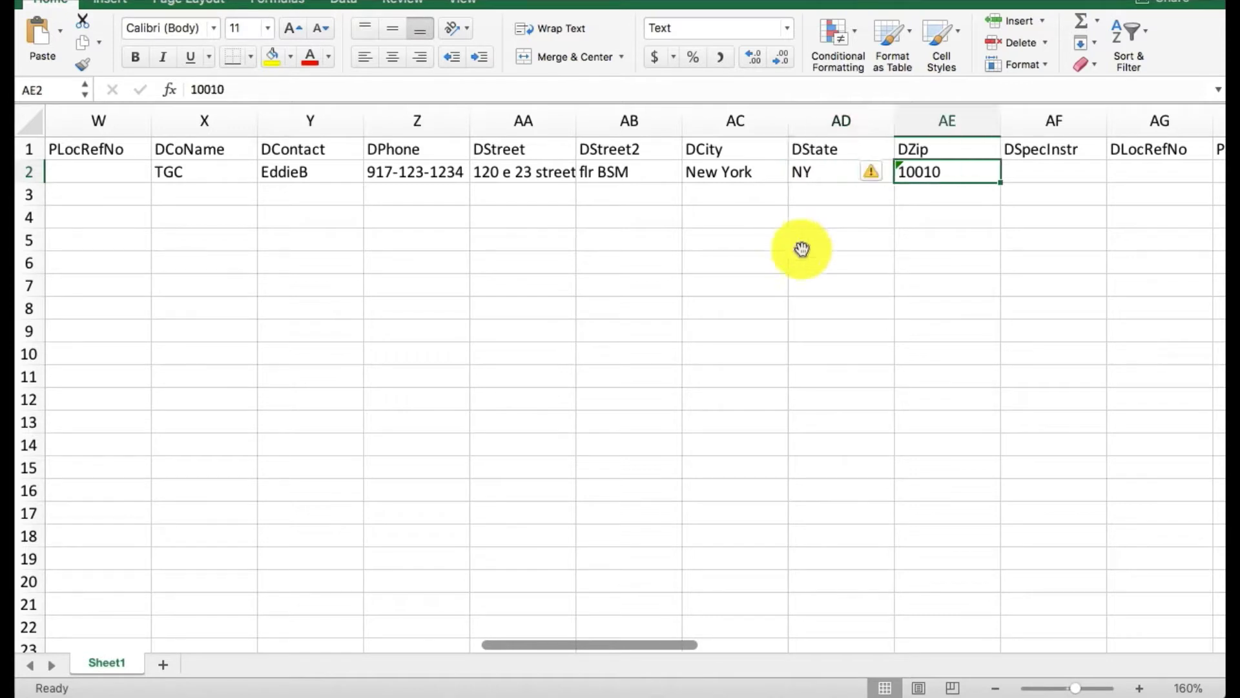
Step: Go to the delivery special instructions column, DSpecInstr, and examine its row 2 cell
left_click(900, 237)
key("Tab")
key("Tab")
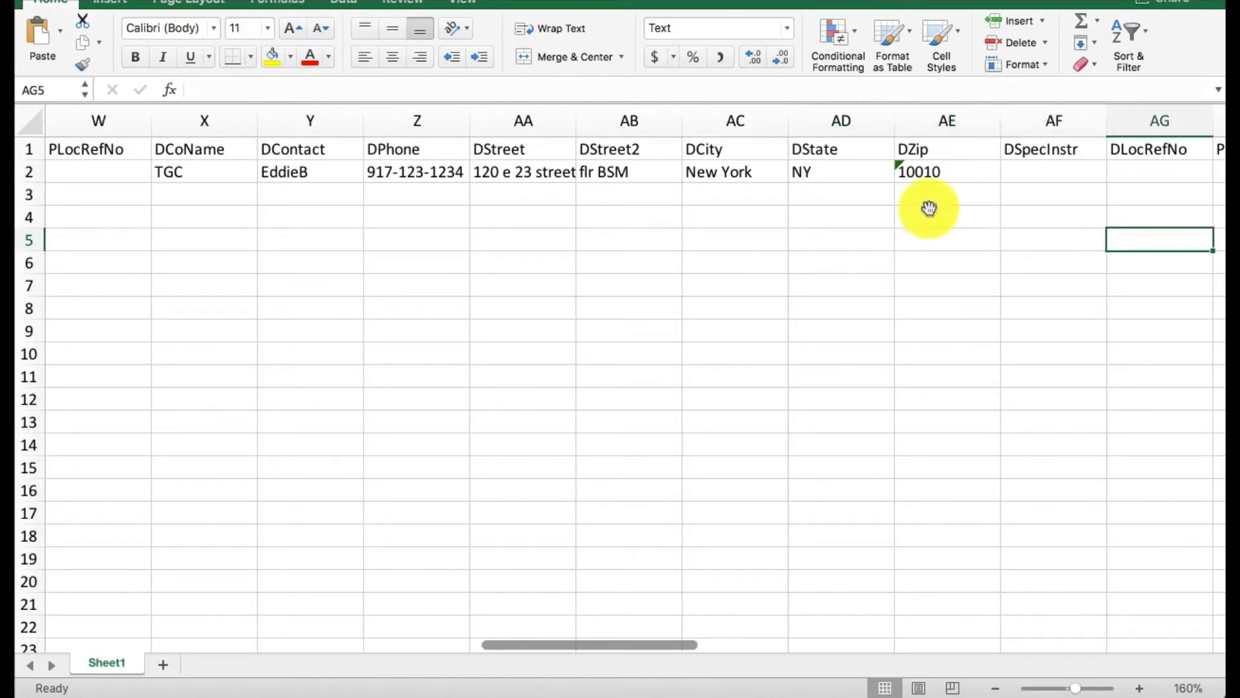
scroll(922, 207, "right", 5)
left_click(627, 169)
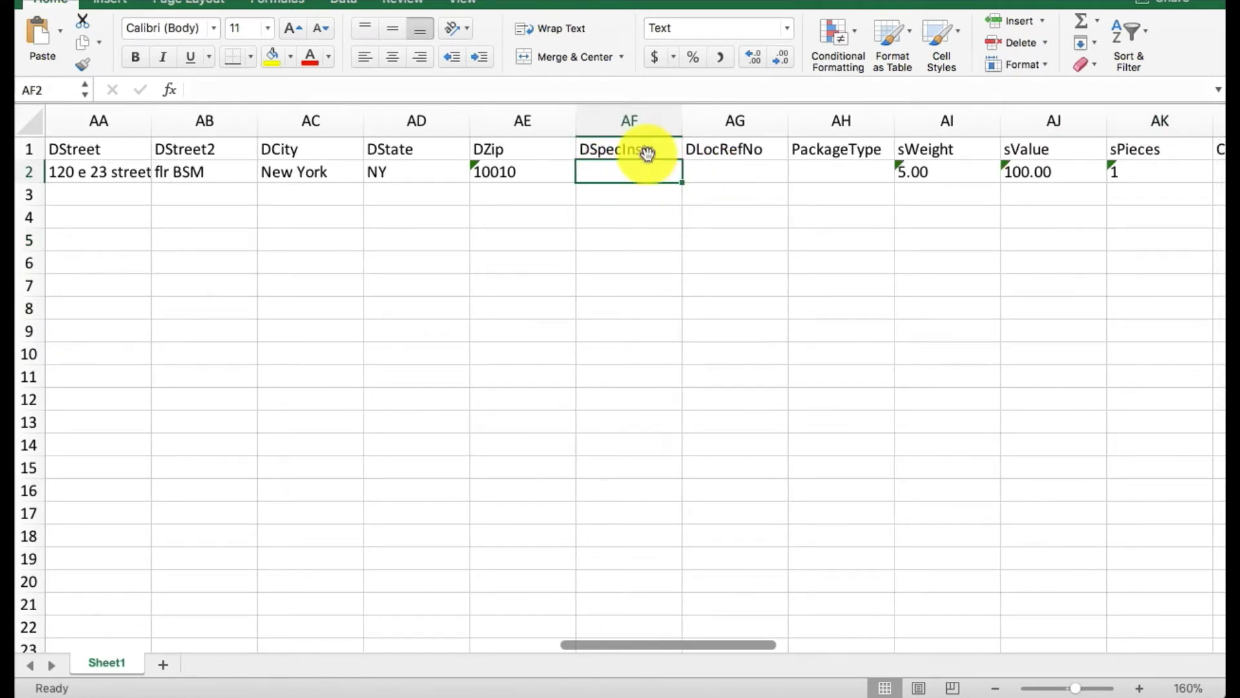
Step: Examine the package entries in row 2, from PackageType and sWeight to sValue and sPieces
left_click(836, 172)
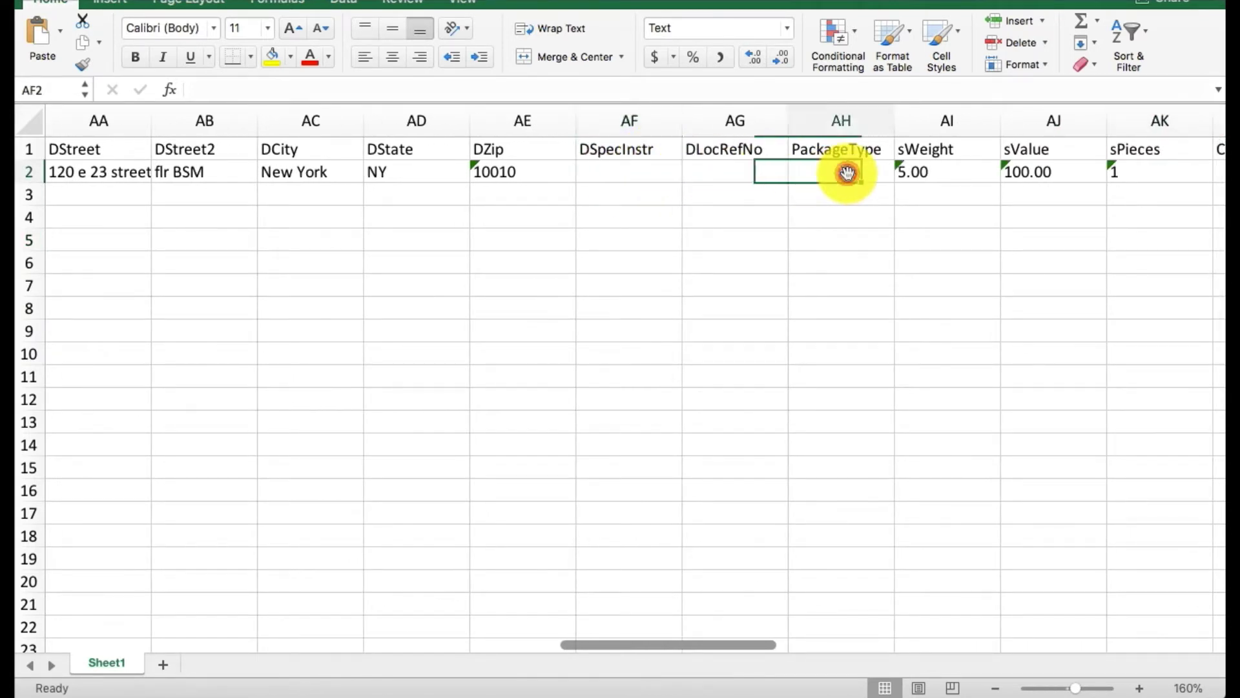
left_click(922, 171)
key("Right")
key("Right")
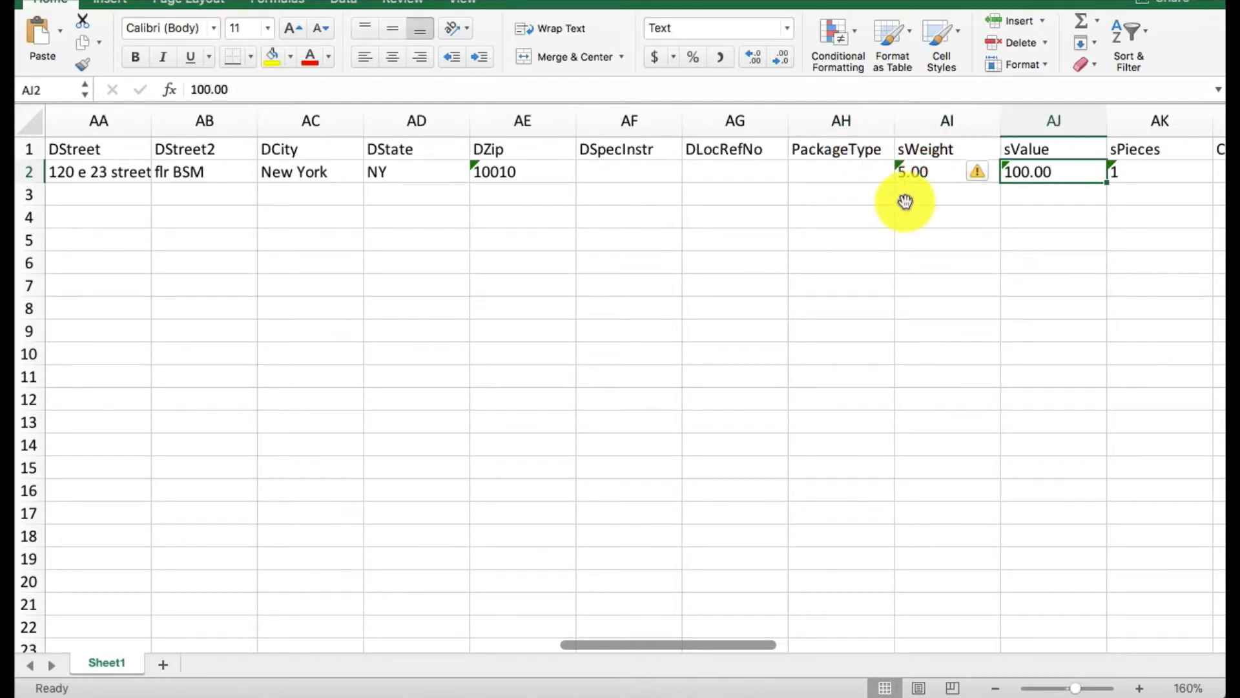
key("Right")
key("Right")
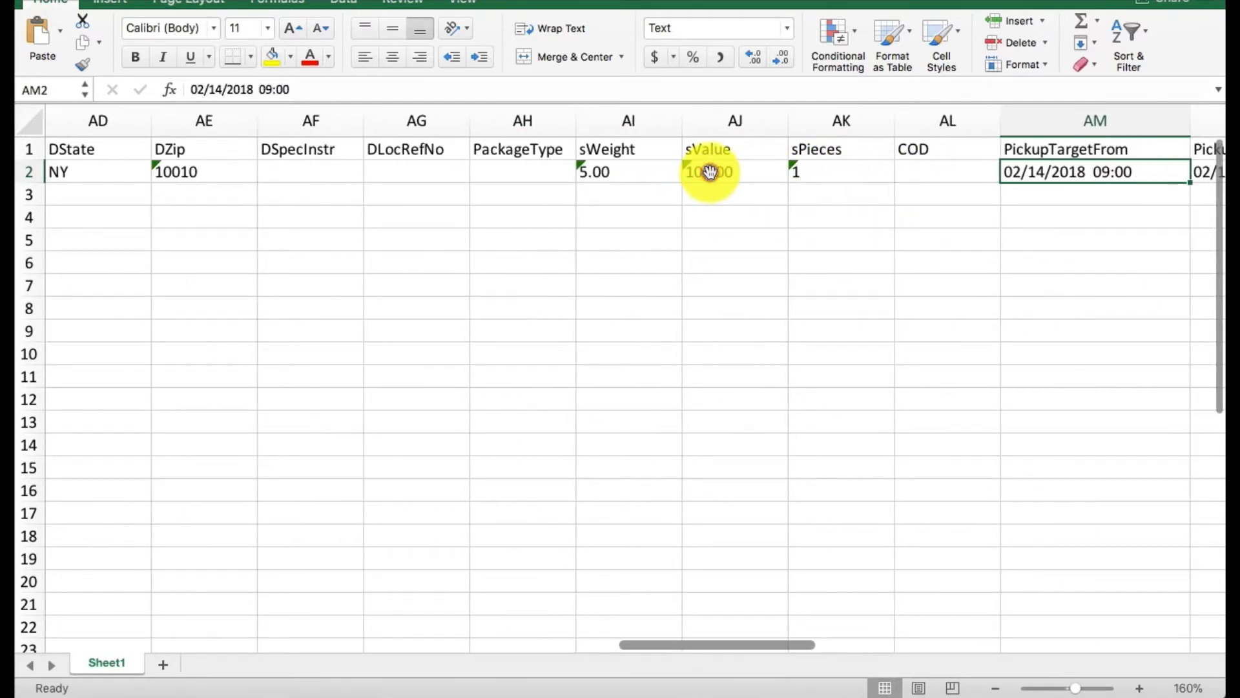
left_click(711, 172)
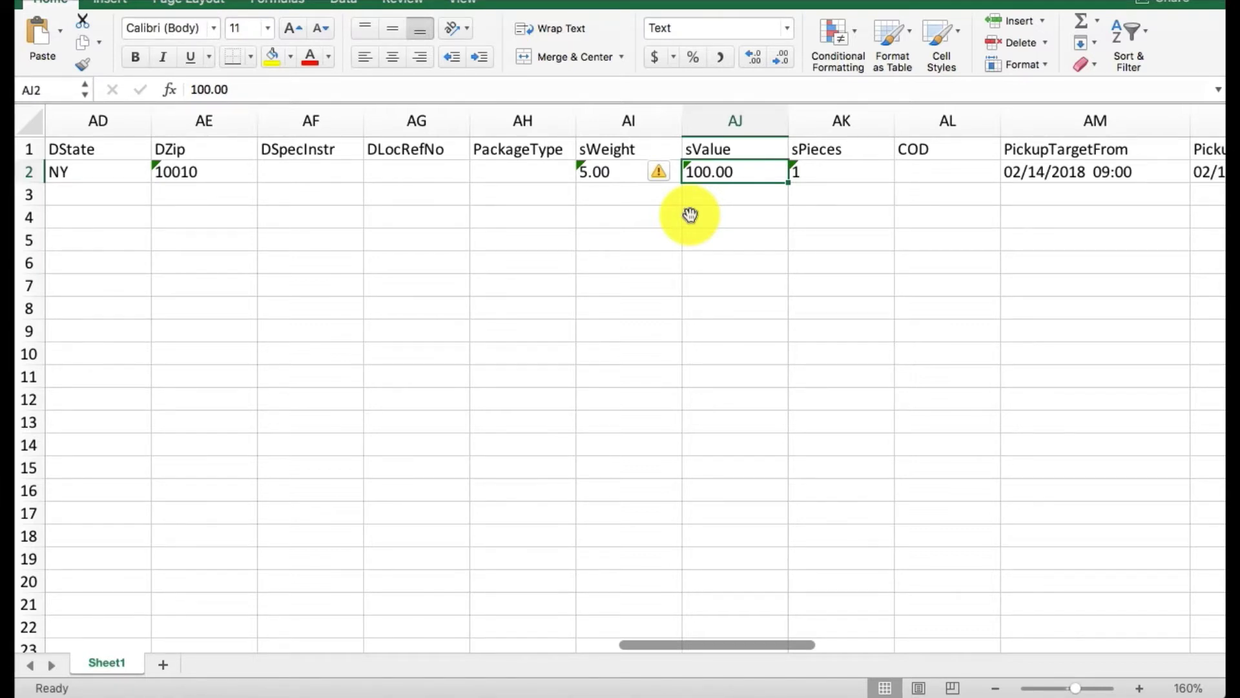
left_click(837, 171)
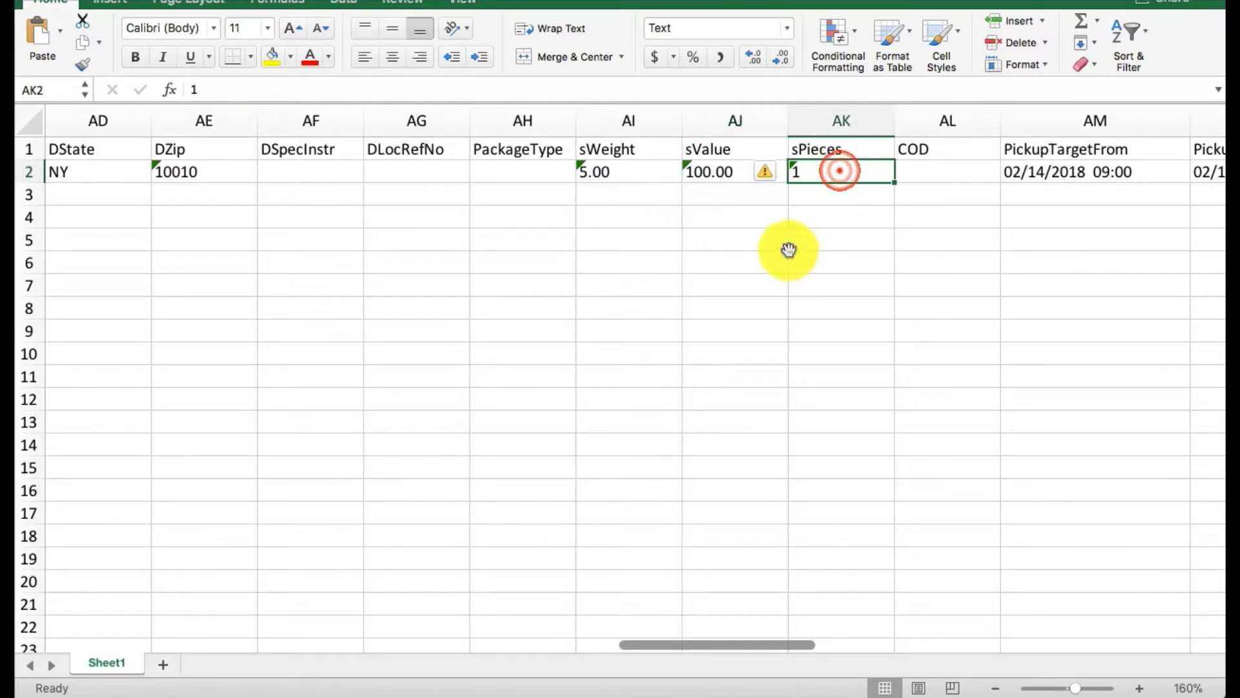
Step: Examine the pickup and delivery time windows in row 2, from PickupTargetFrom to DeliveryTargetTo
key("Tab")
key("Tab")
key("Tab")
key("Tab")
key("Tab")
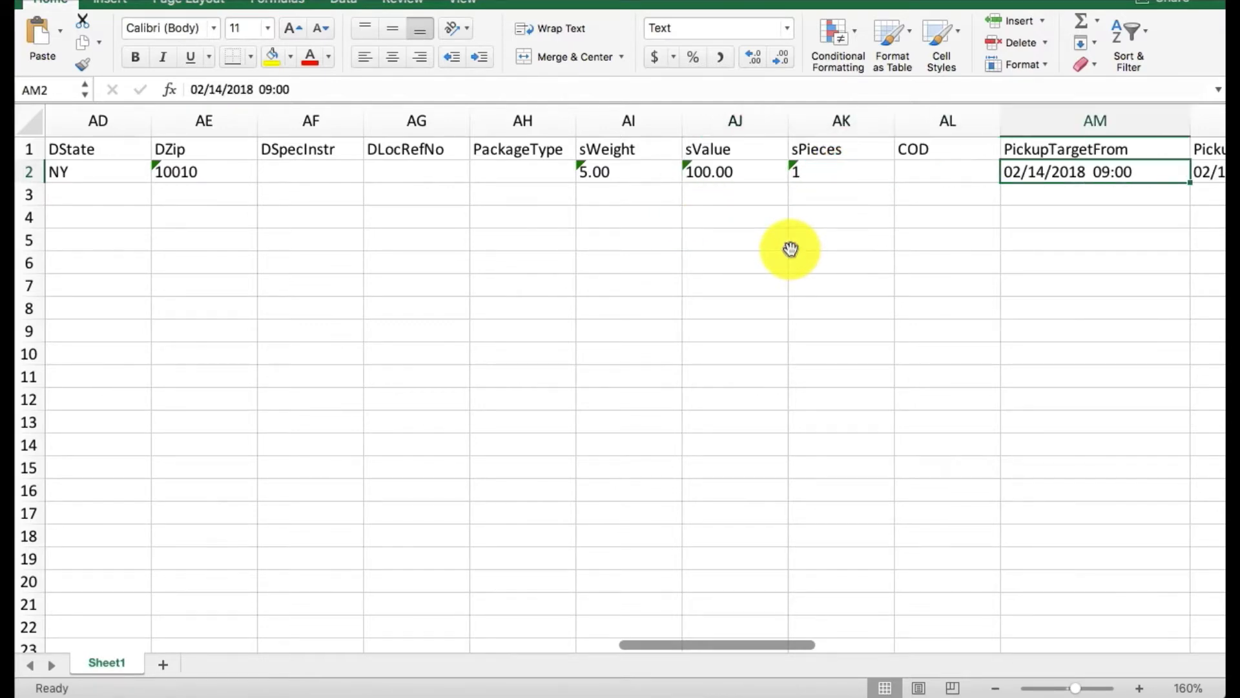
key("Tab")
left_click(300, 172)
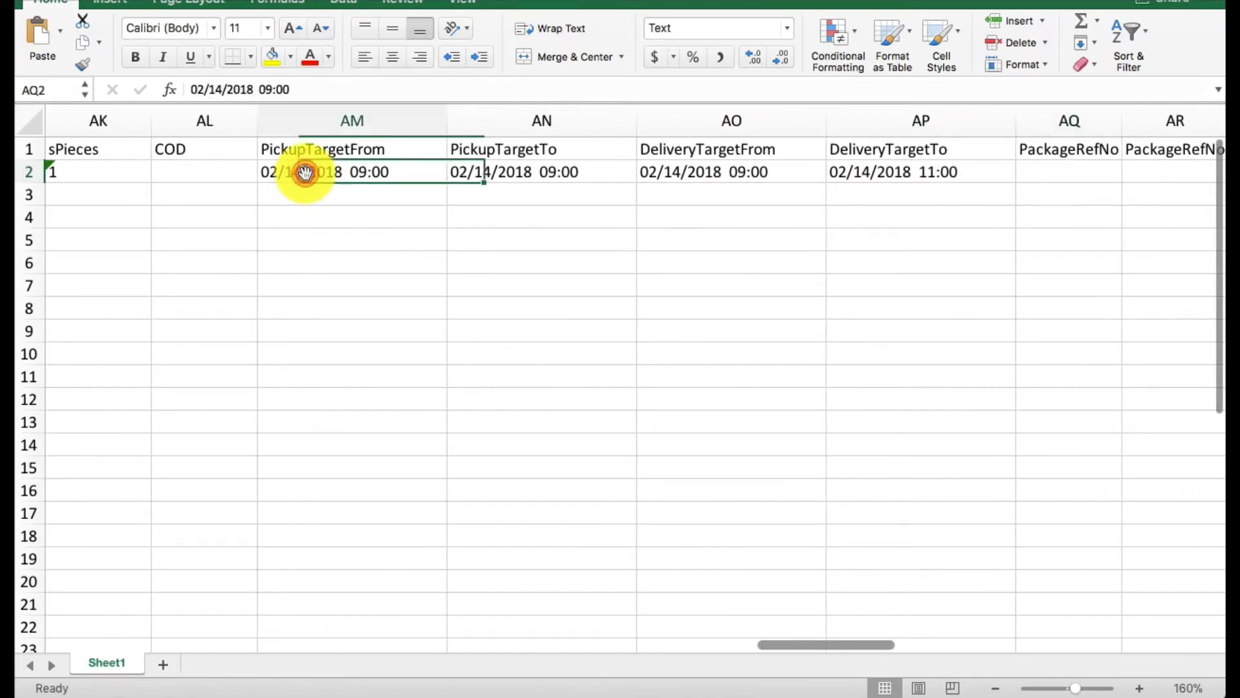
left_click(498, 169)
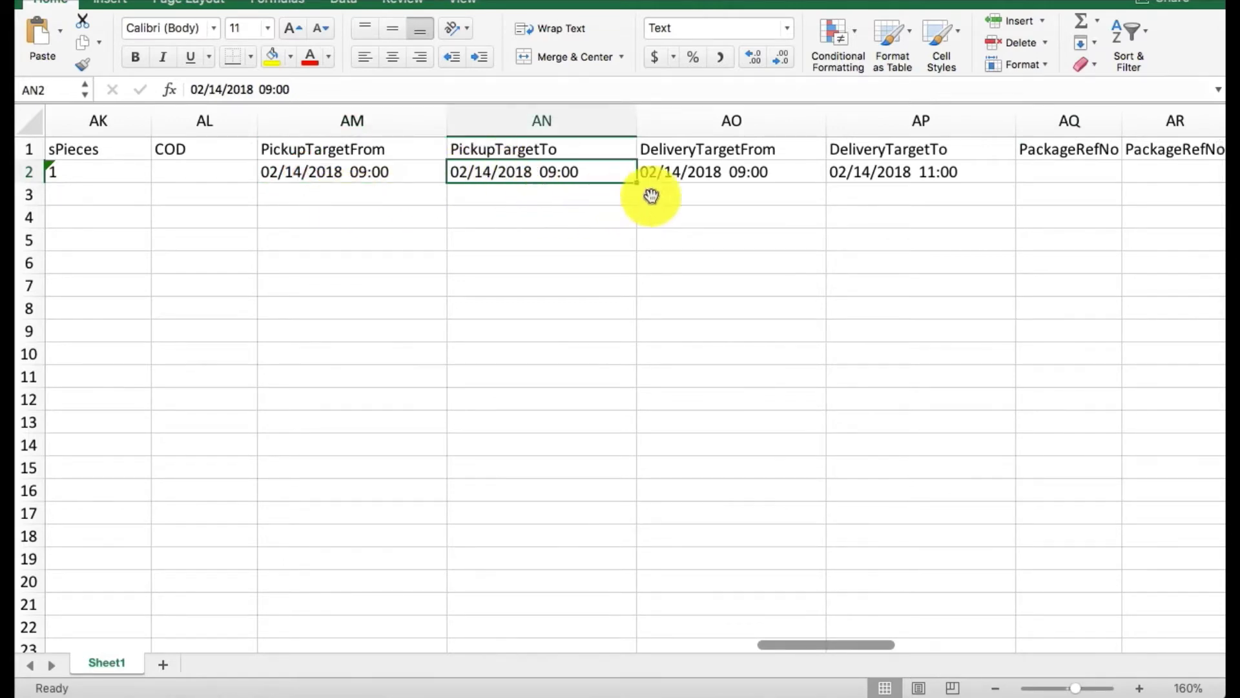
left_click(734, 172)
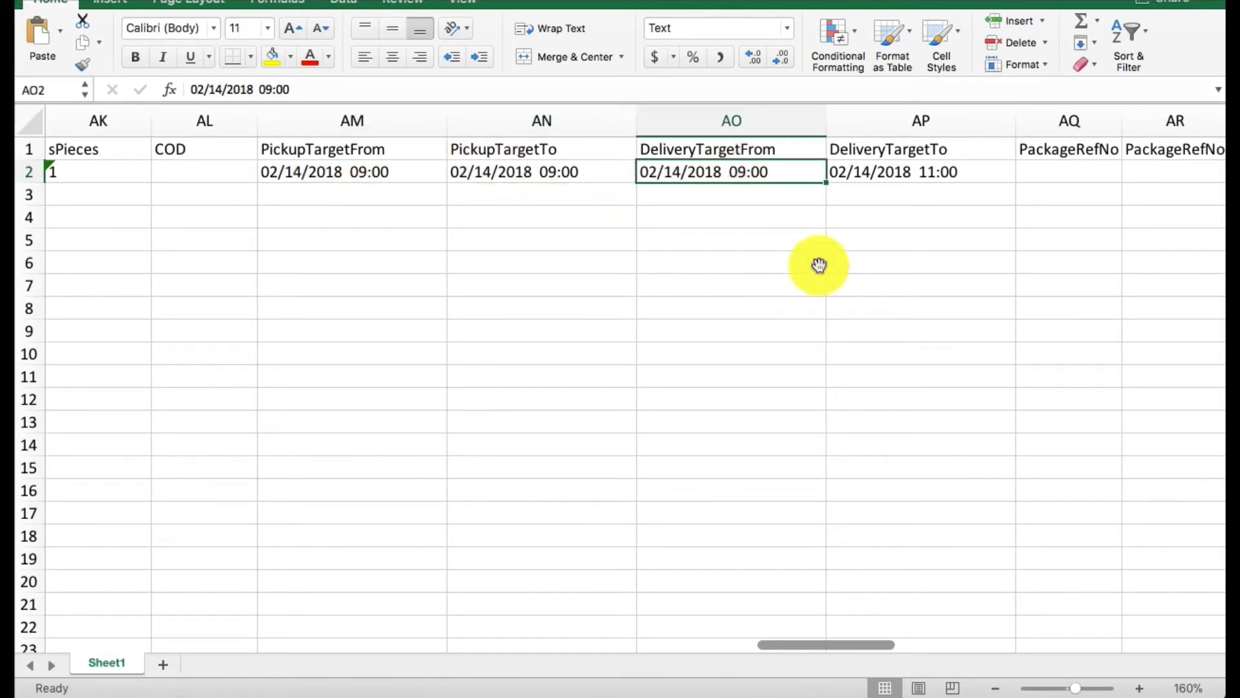
left_click(969, 173)
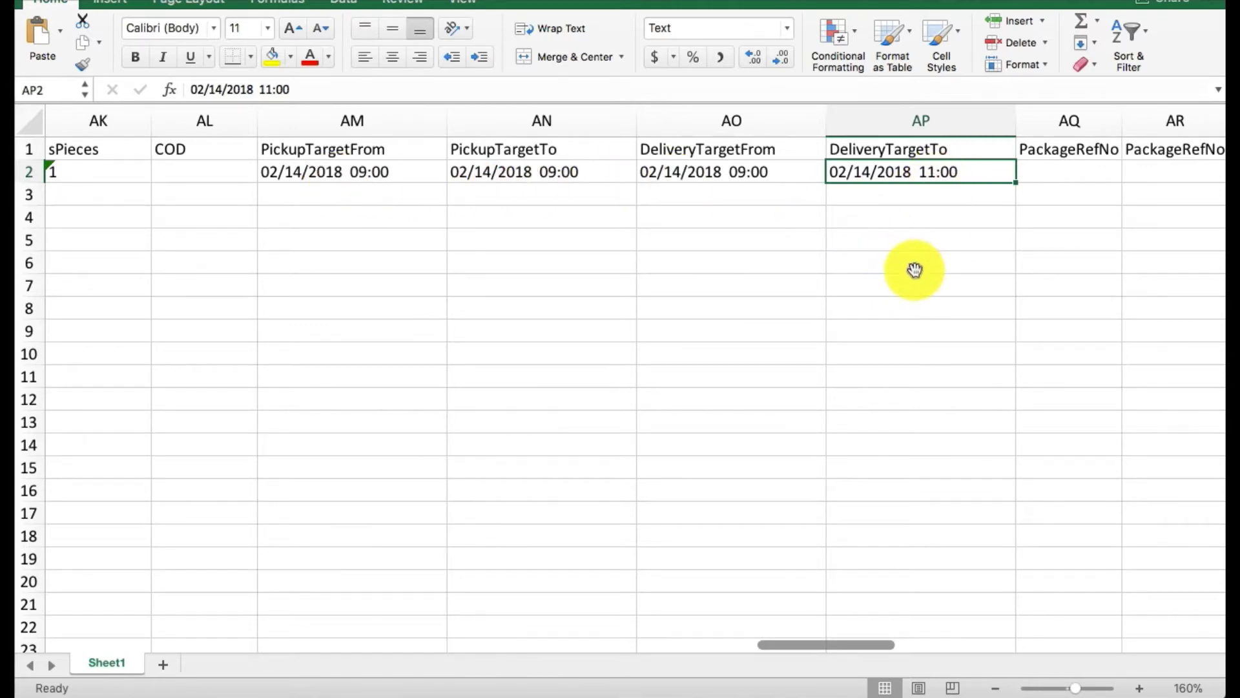
Step: Examine the remaining package columns, from the package reference numbers to PackageWeight, PackageLength, PackageWidth and PackageHeight
key("Right")
key("Right")
key("Right")
key("Right")
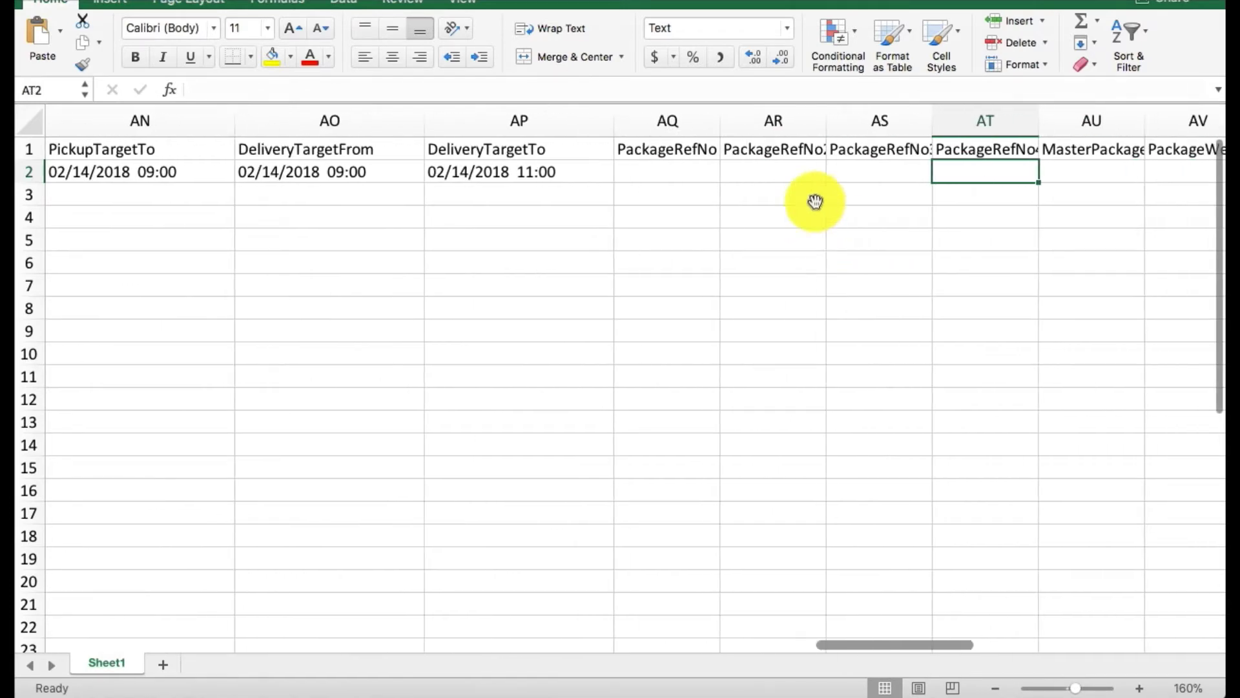
key("Right")
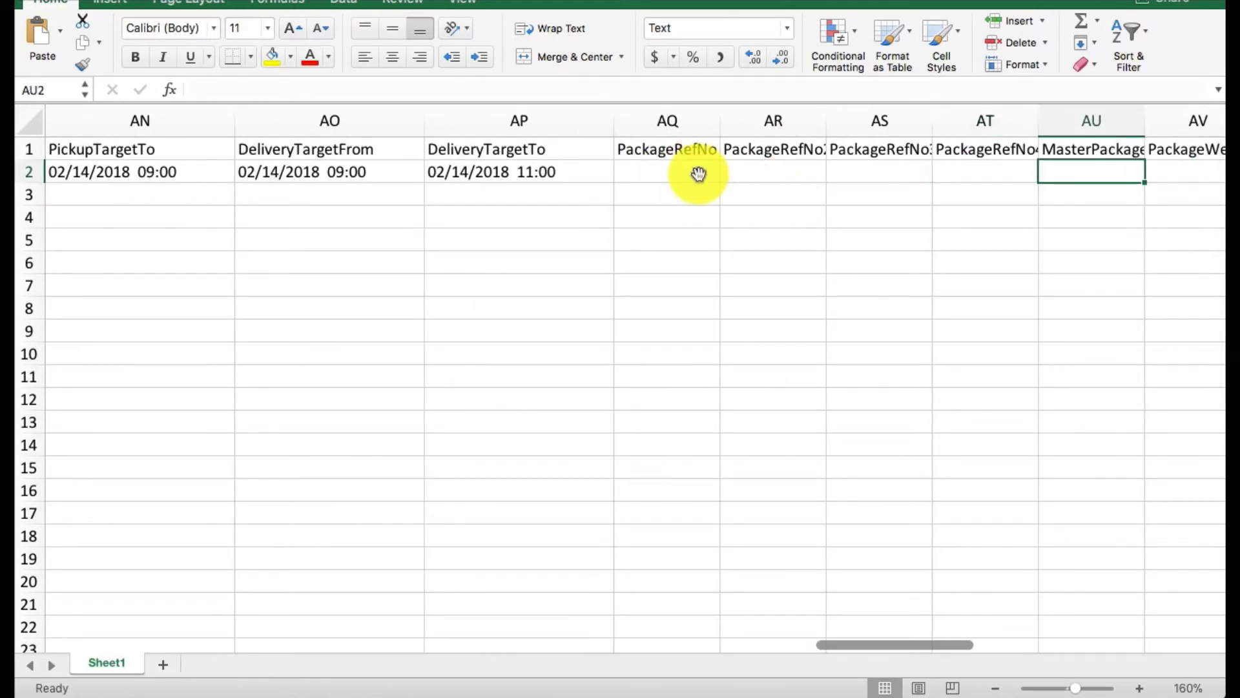
key("Right")
key("Right")
key("Right")
key("Right")
key("Right")
key("Right")
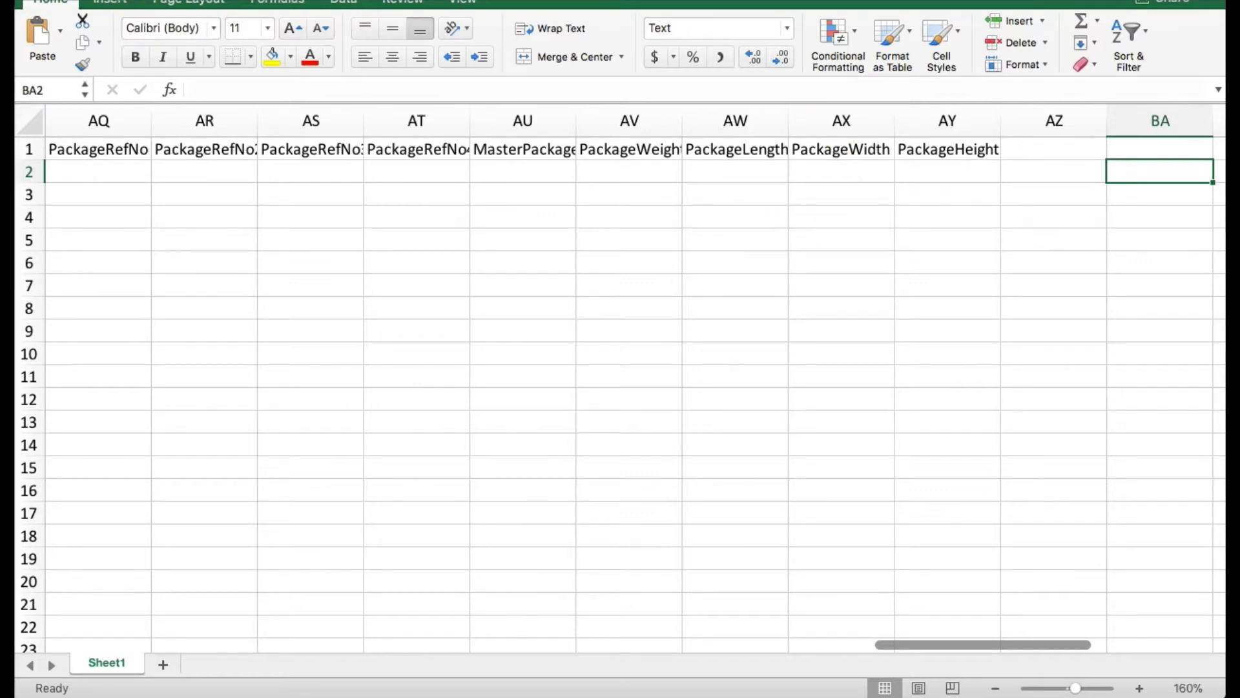
Step: Save a copy of the workbook as Testimport007 in Documents, in Excel 97-2004 Workbook (.xls) format
left_click(123, 0)
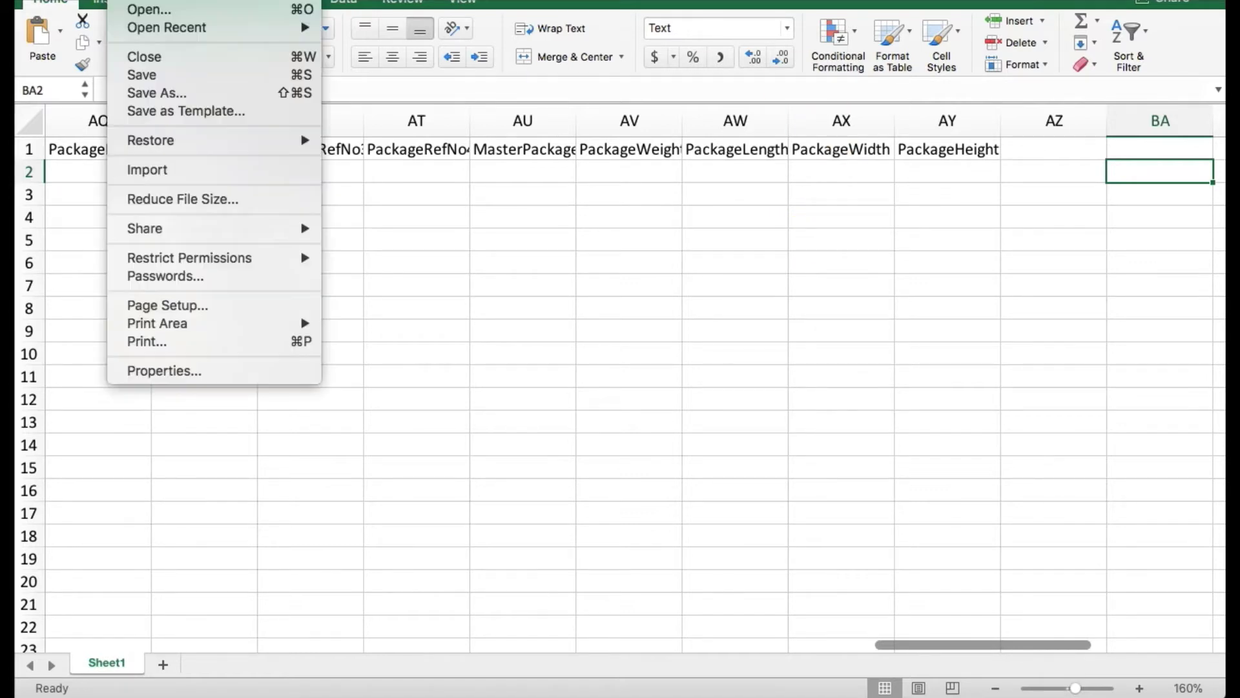
left_click(153, 85)
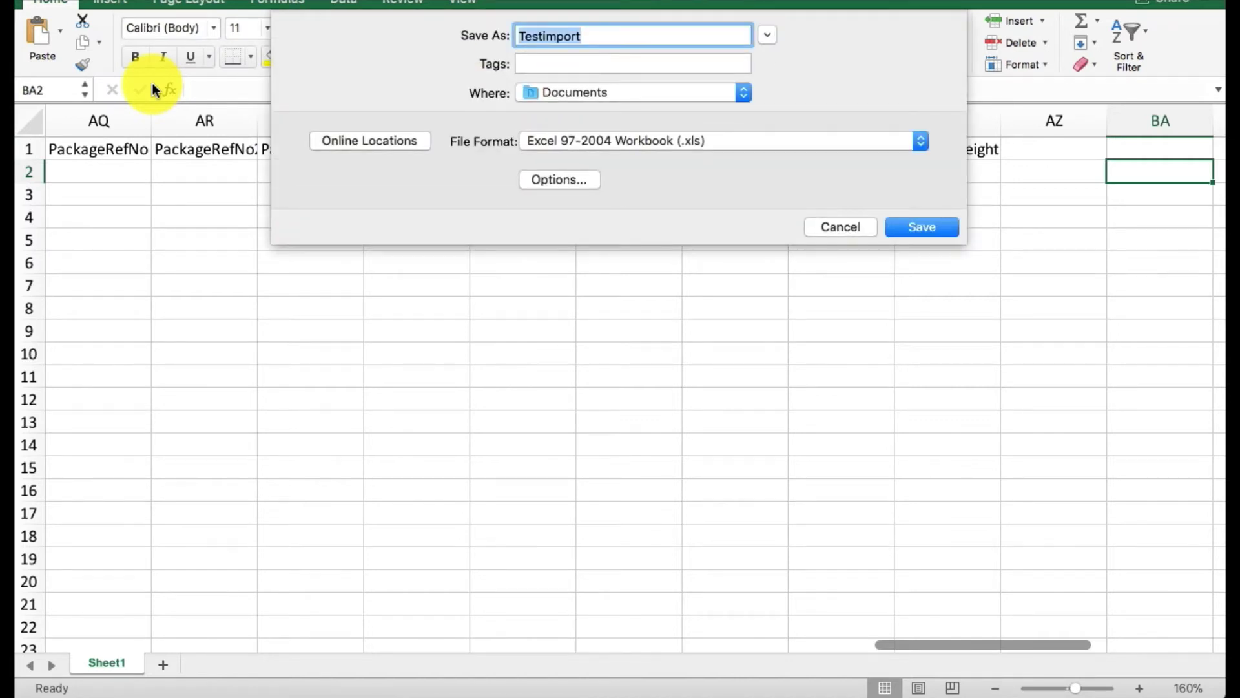
key("Right")
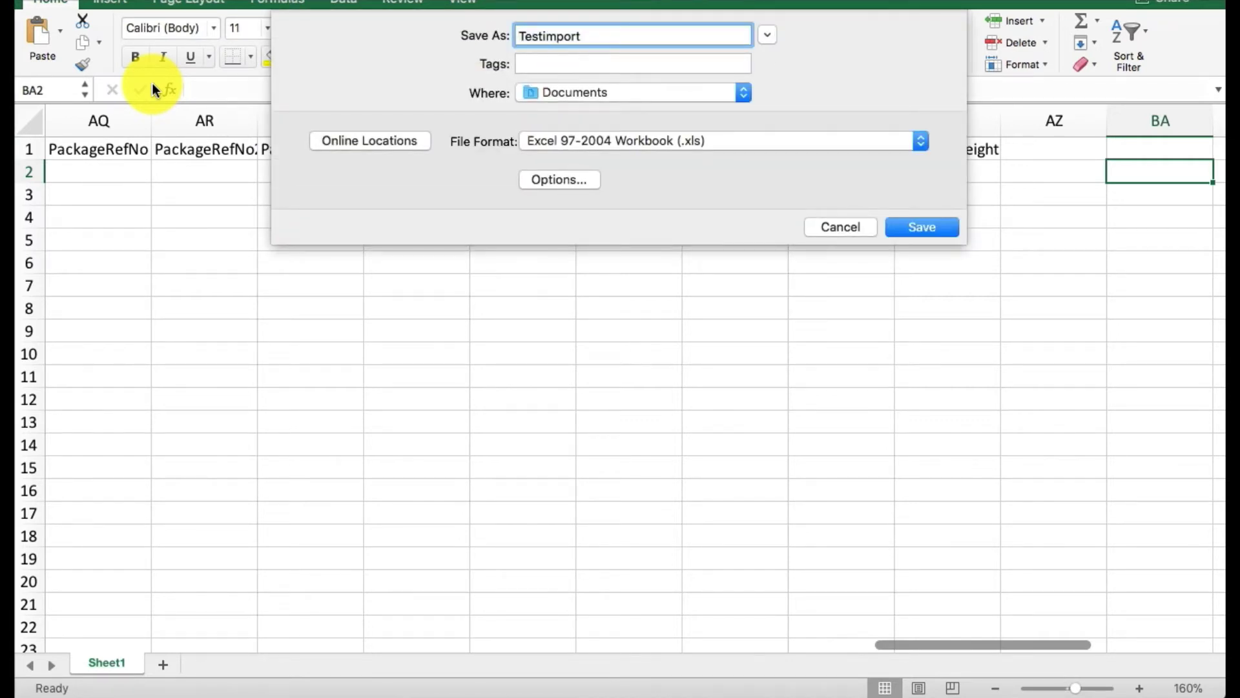
type("007")
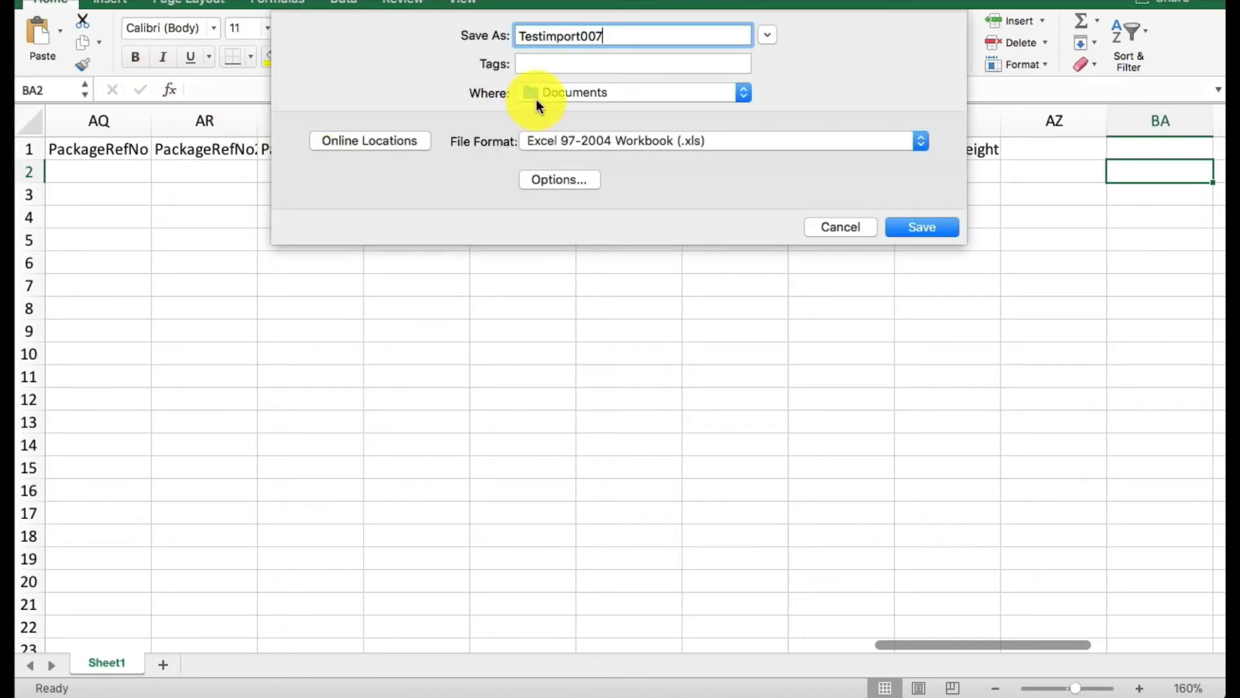
left_click(940, 231)
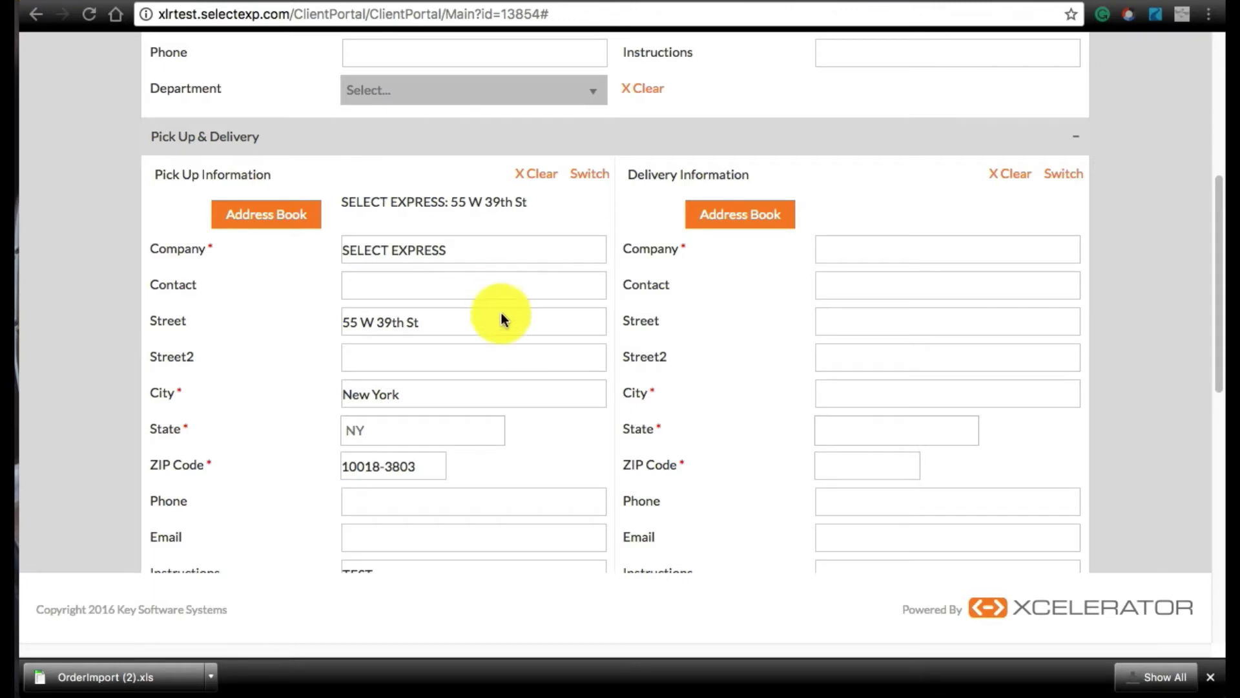
Step: In the client portal's New Order page, import orders from Excel by uploading Testimport007.xls from Documents
scroll(735, 378, "up", 3)
scroll(730, 379, "up", 3)
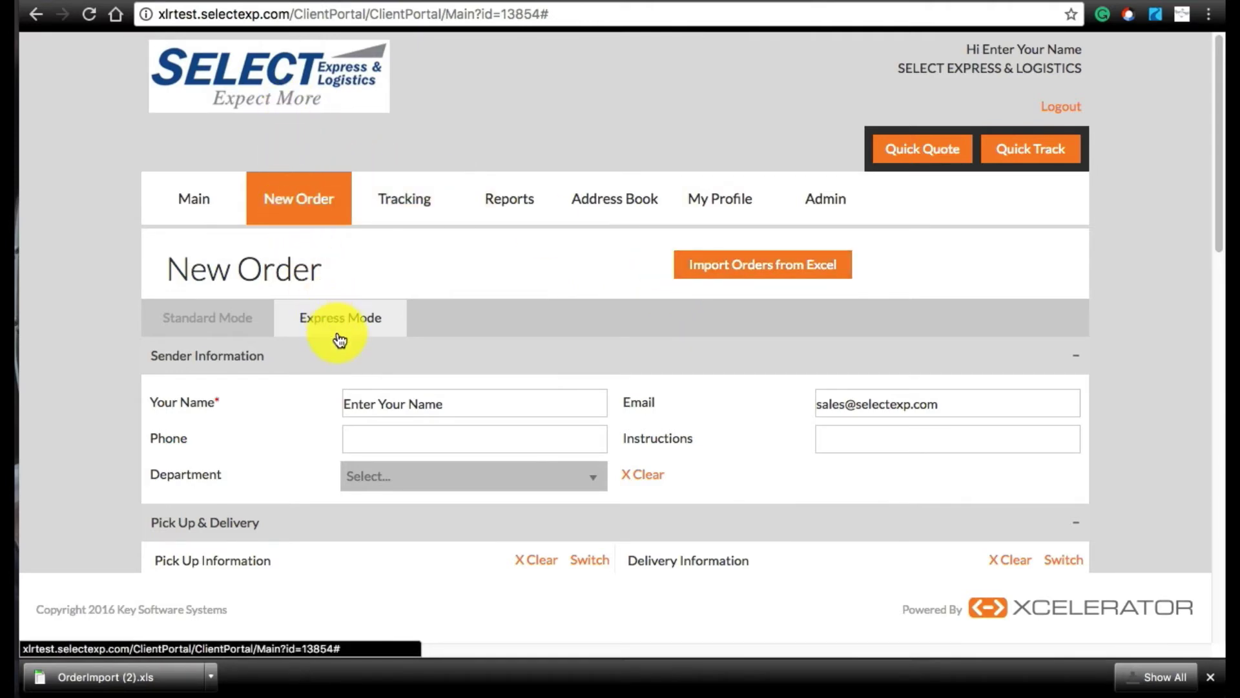
left_click(747, 278)
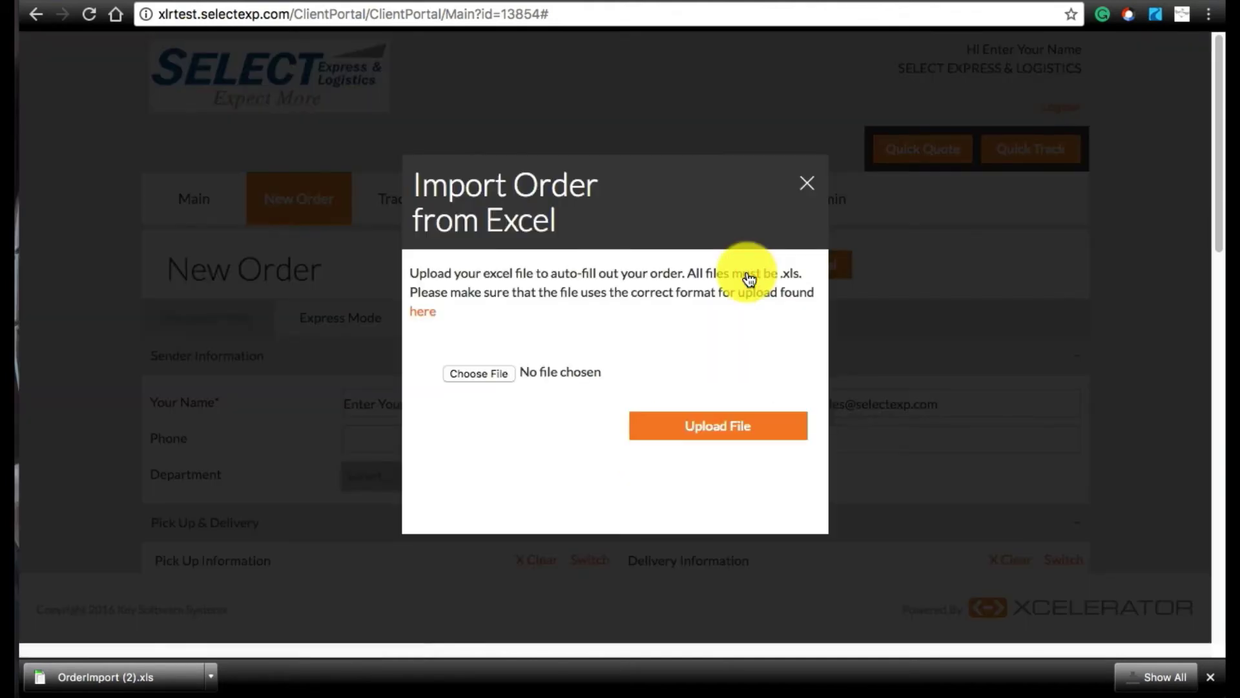
left_click(495, 374)
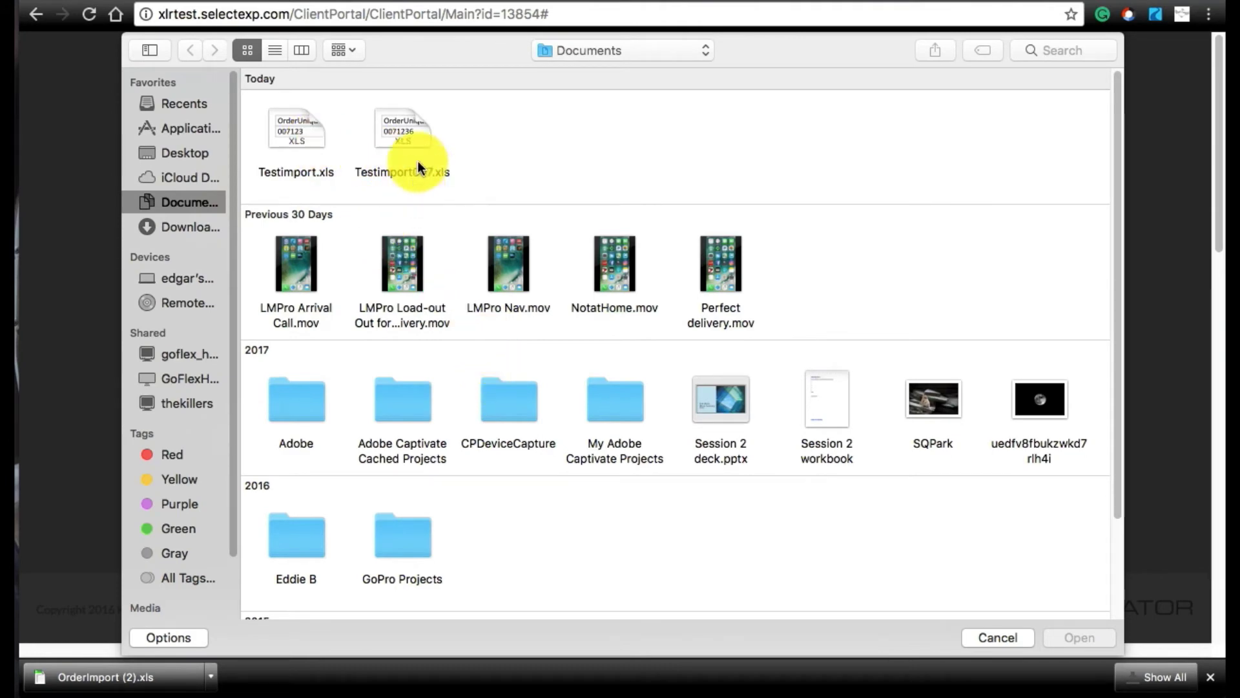
left_click(407, 129)
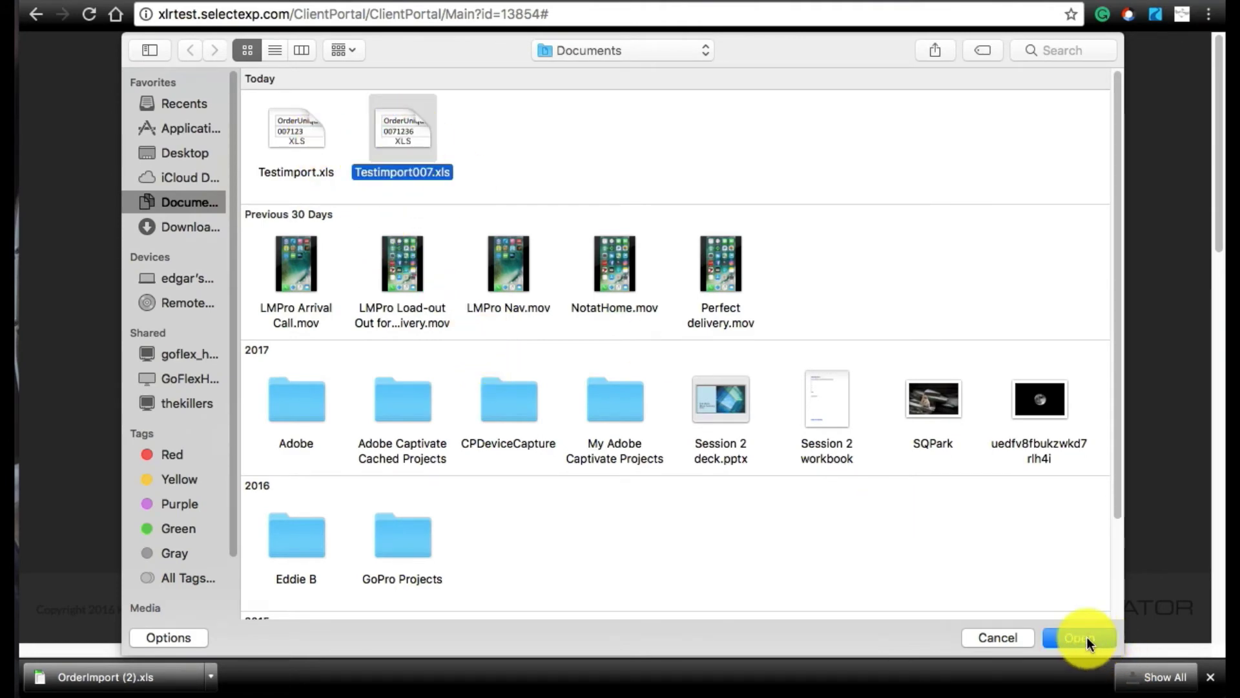
left_click(1087, 637)
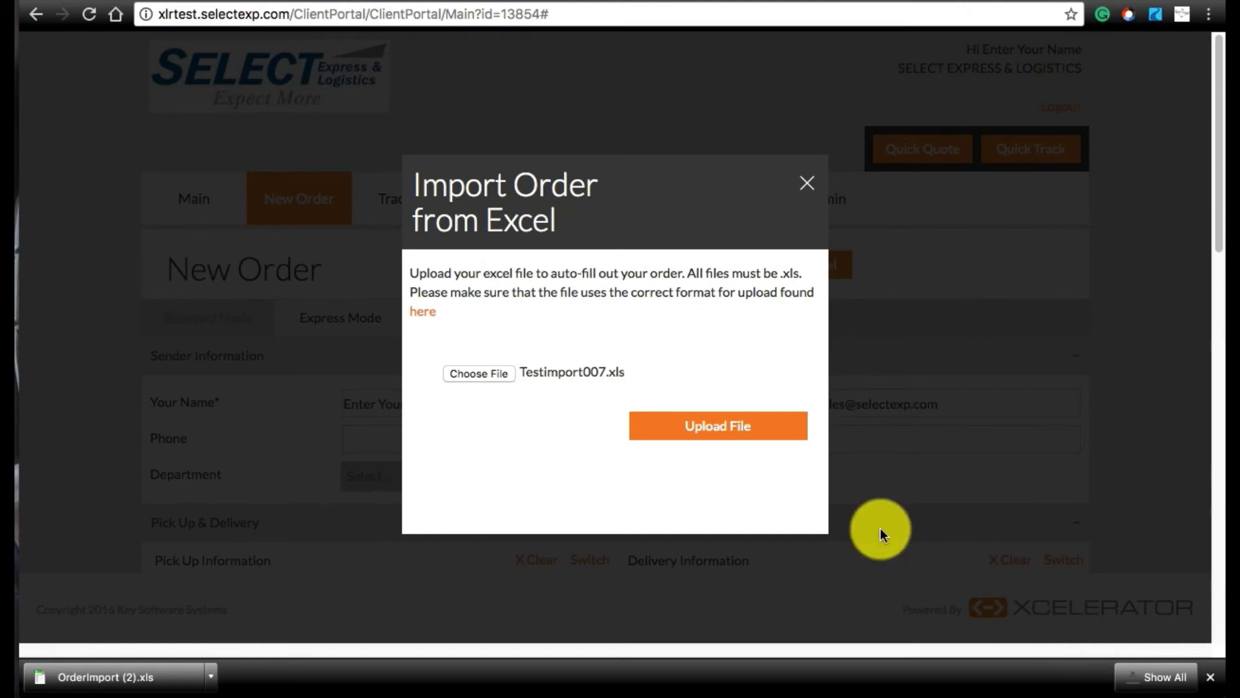
left_click(749, 428)
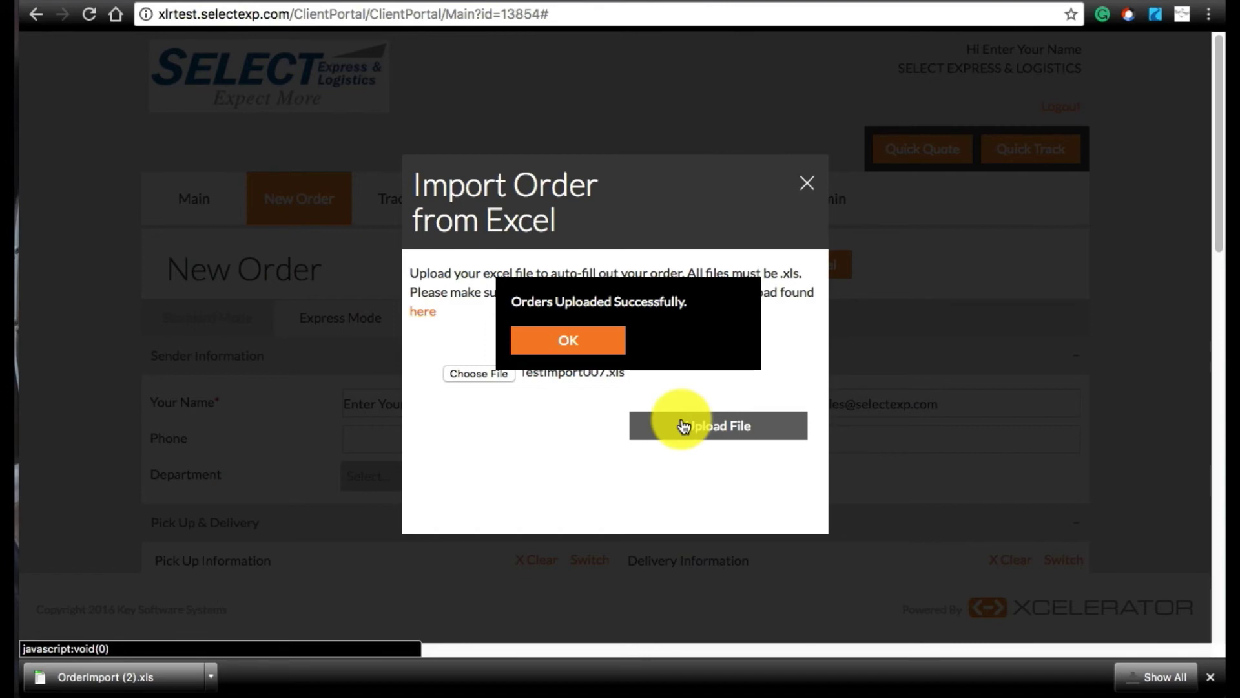
left_click(576, 342)
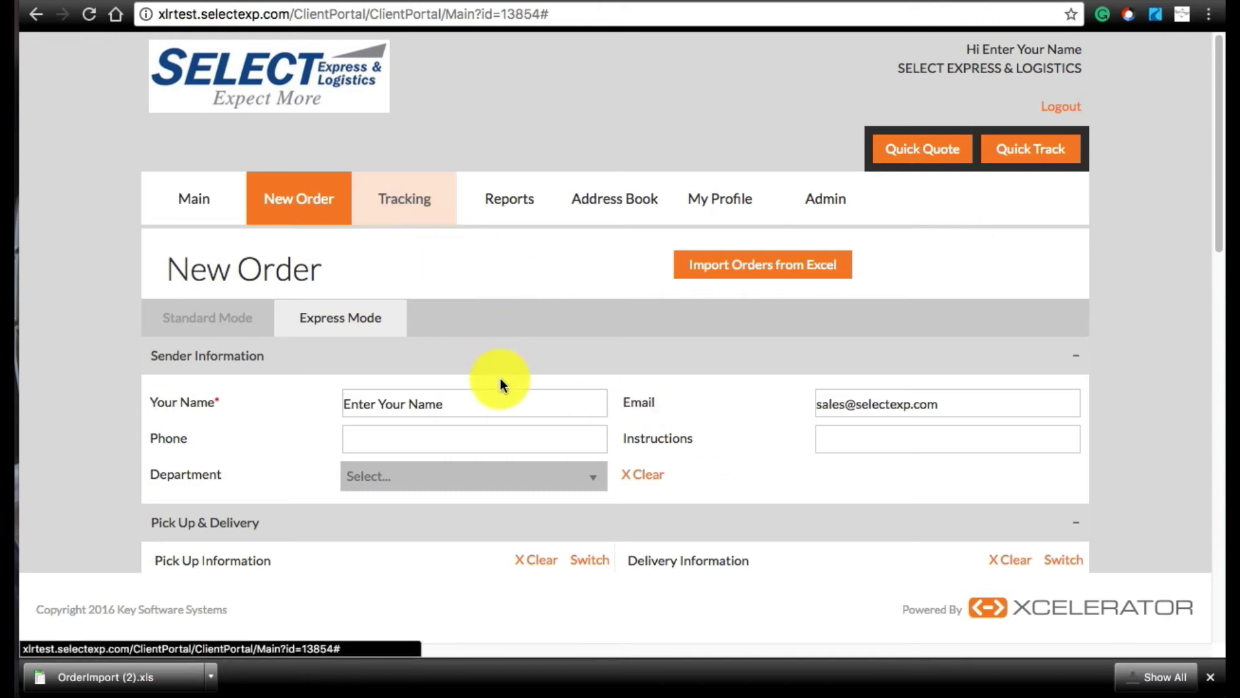
Step: In Tracking, list the orders with a pickup date from 2/14/2018 to 2/14/2018
left_click(416, 206)
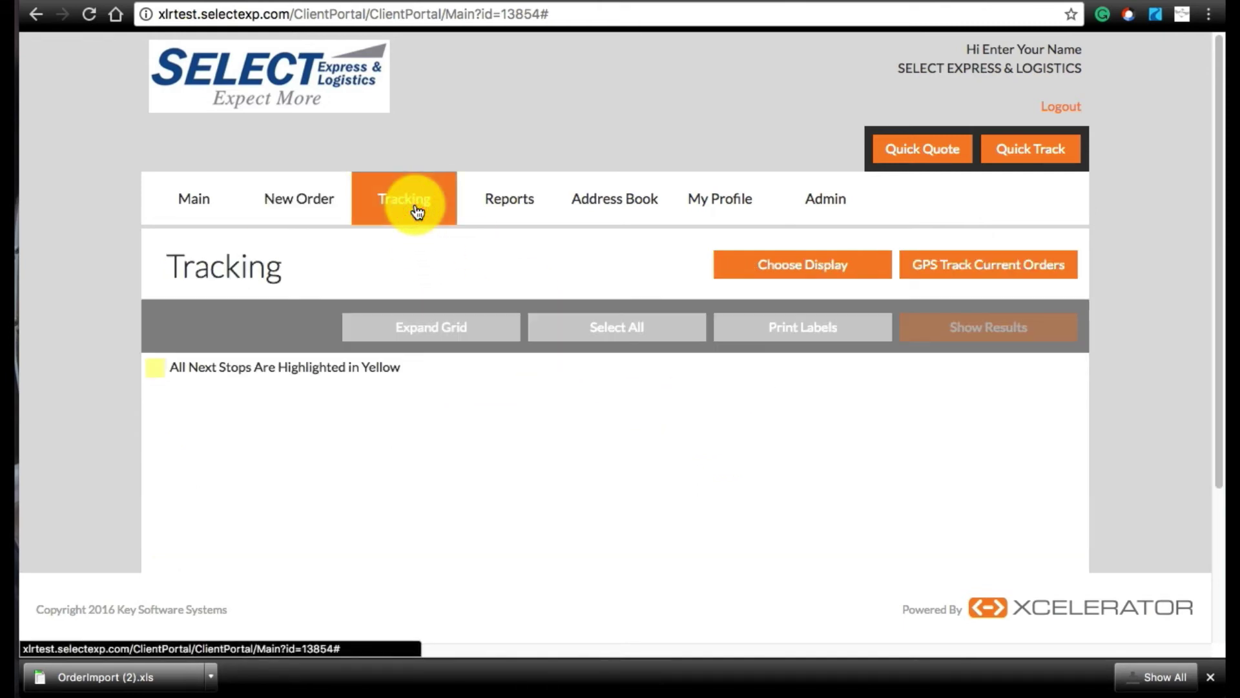
scroll(804, 432, "down", 1)
left_click(1066, 439)
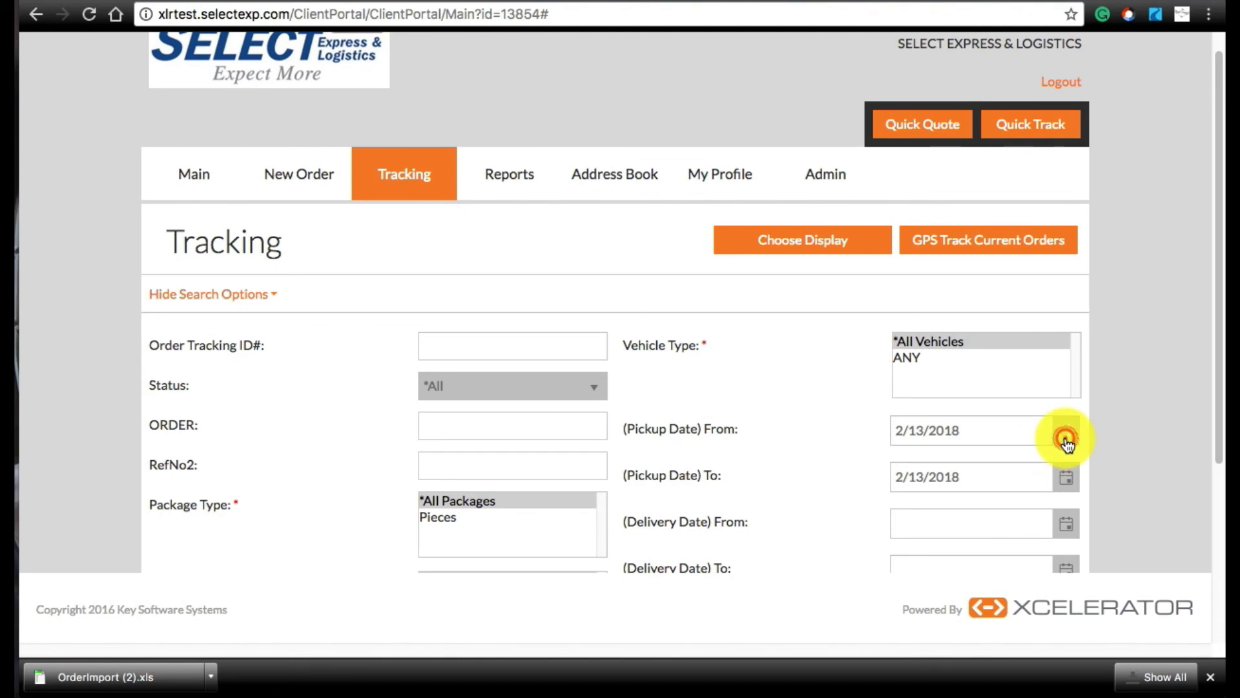
left_click(996, 282)
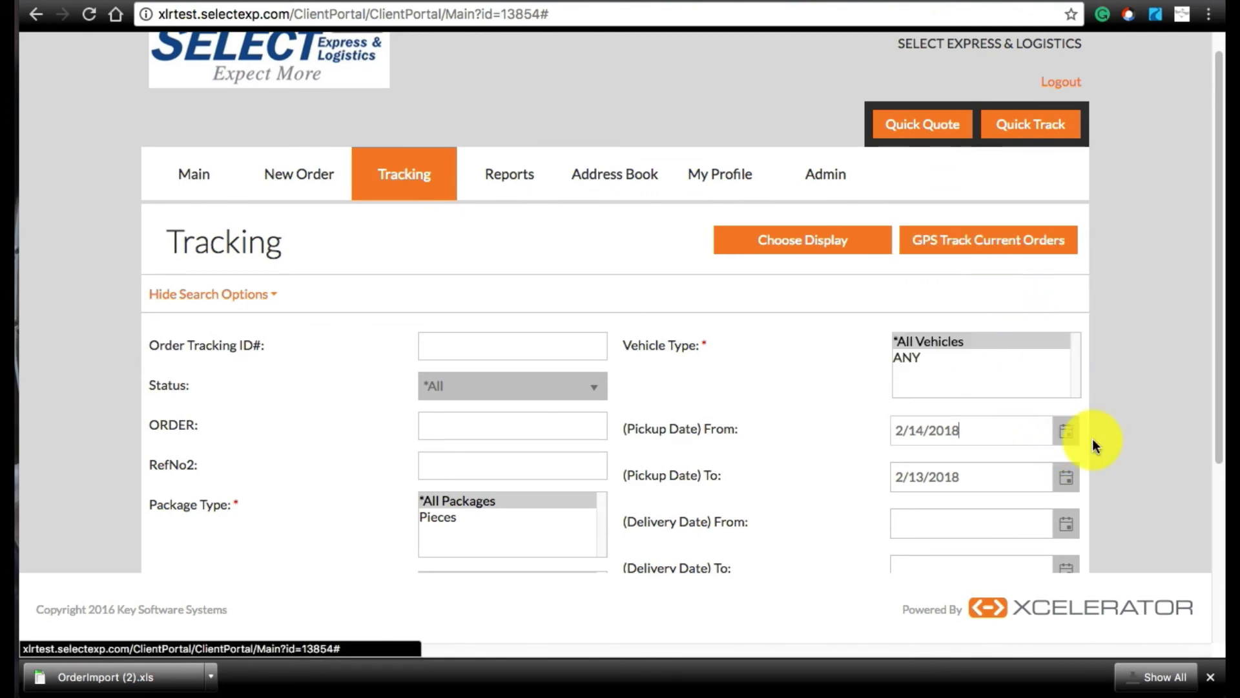
left_click(1065, 480)
left_click(1000, 334)
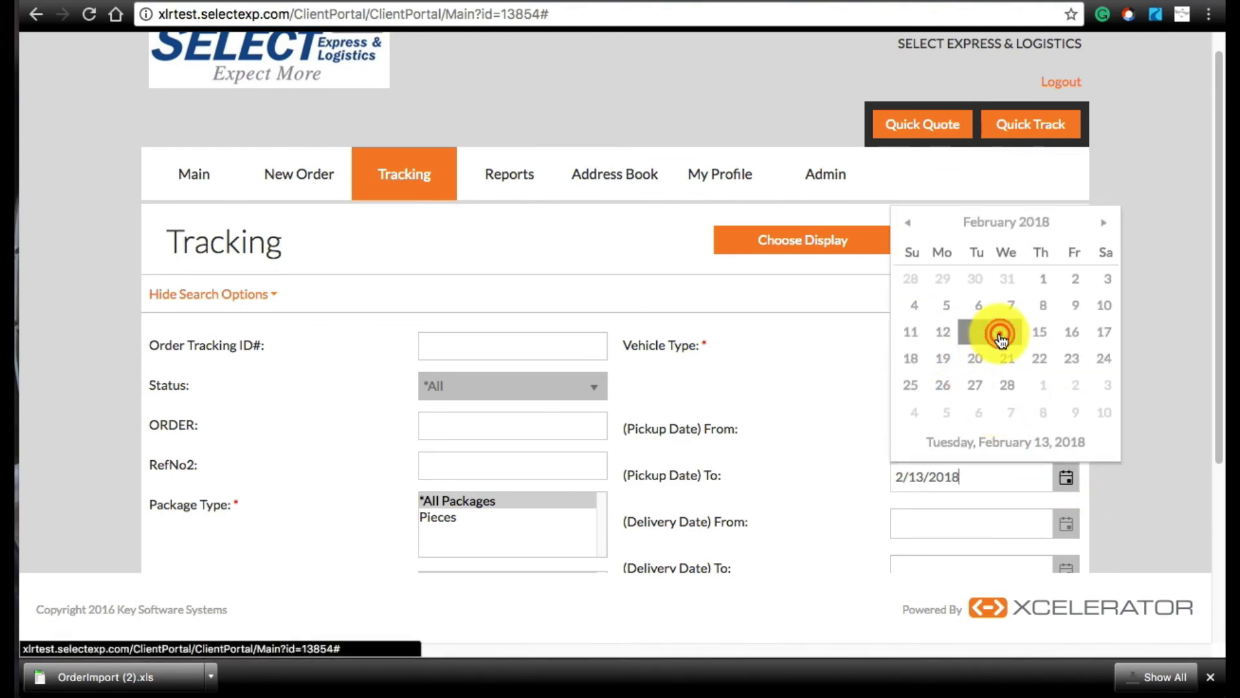
scroll(848, 471, "down", 5)
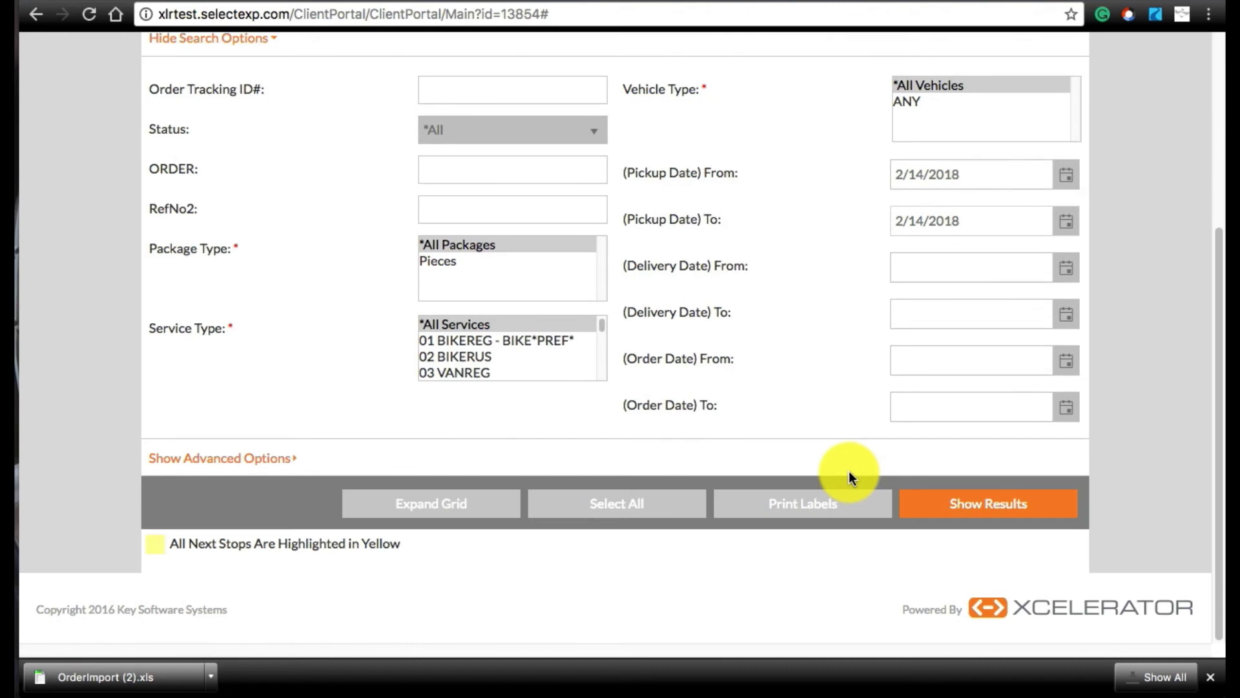
left_click(1003, 515)
scroll(969, 506, "down", 4)
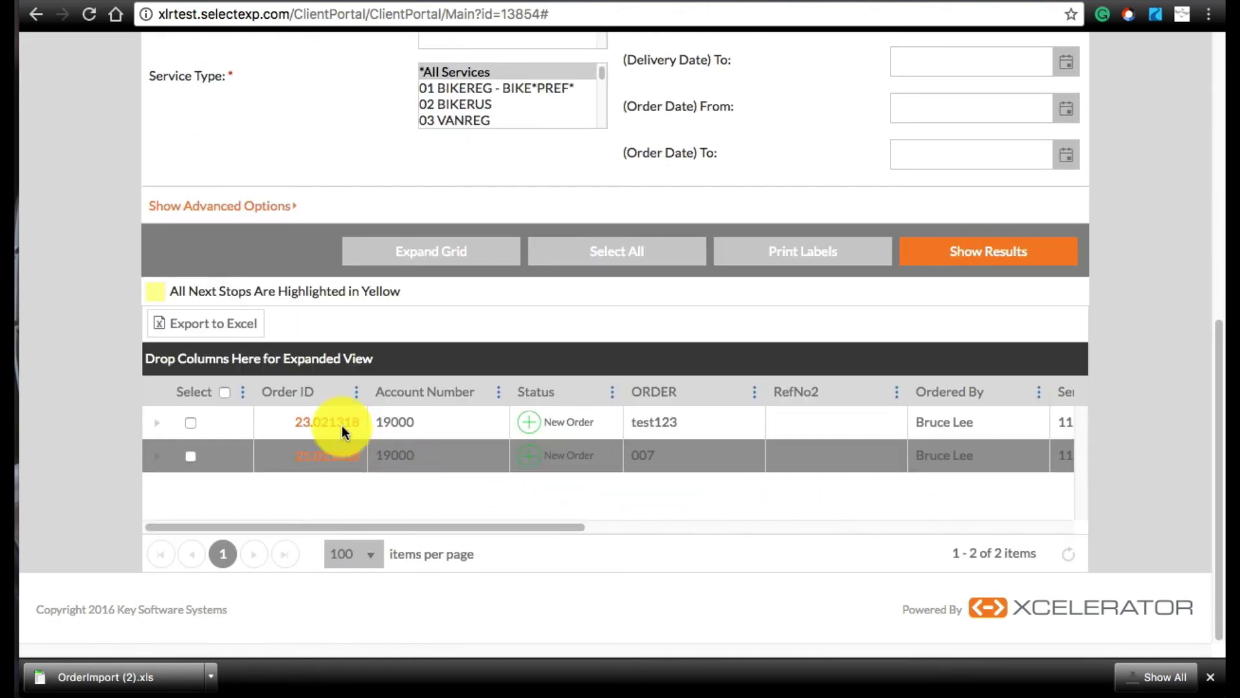
Step: Open the imported order with ORDER reference 007 and examine its status, pickup, delivery and order details
left_click(316, 456)
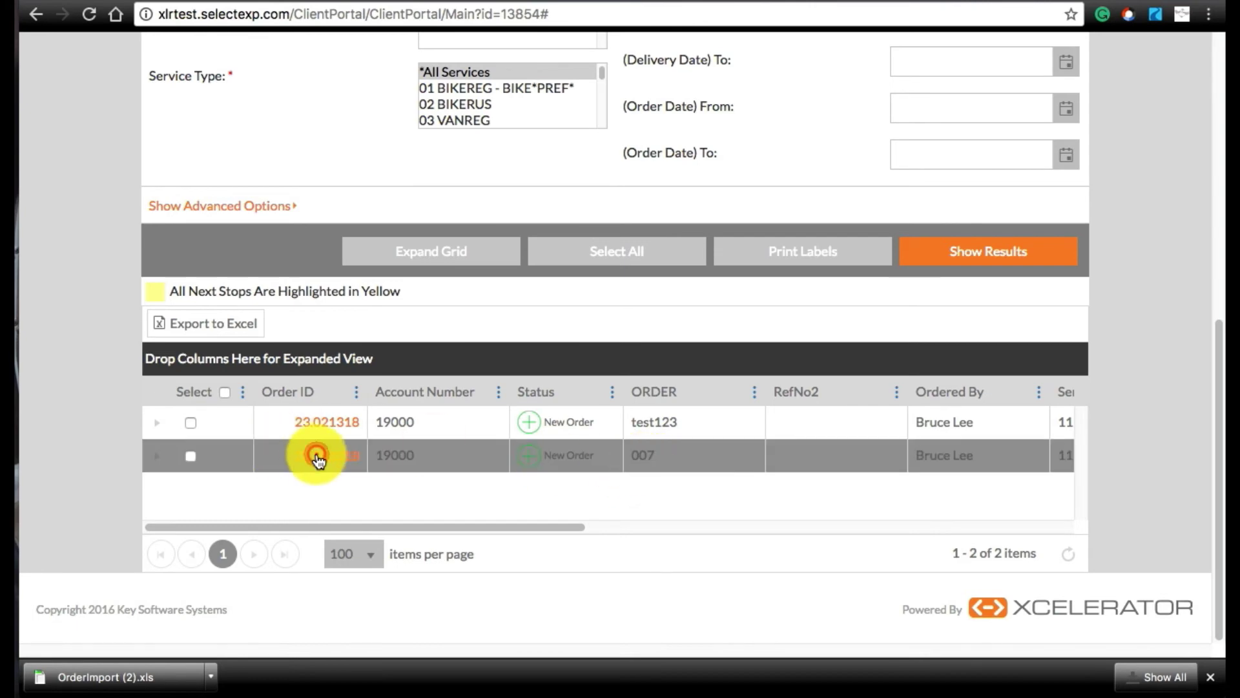
scroll(469, 484, "down", 5)
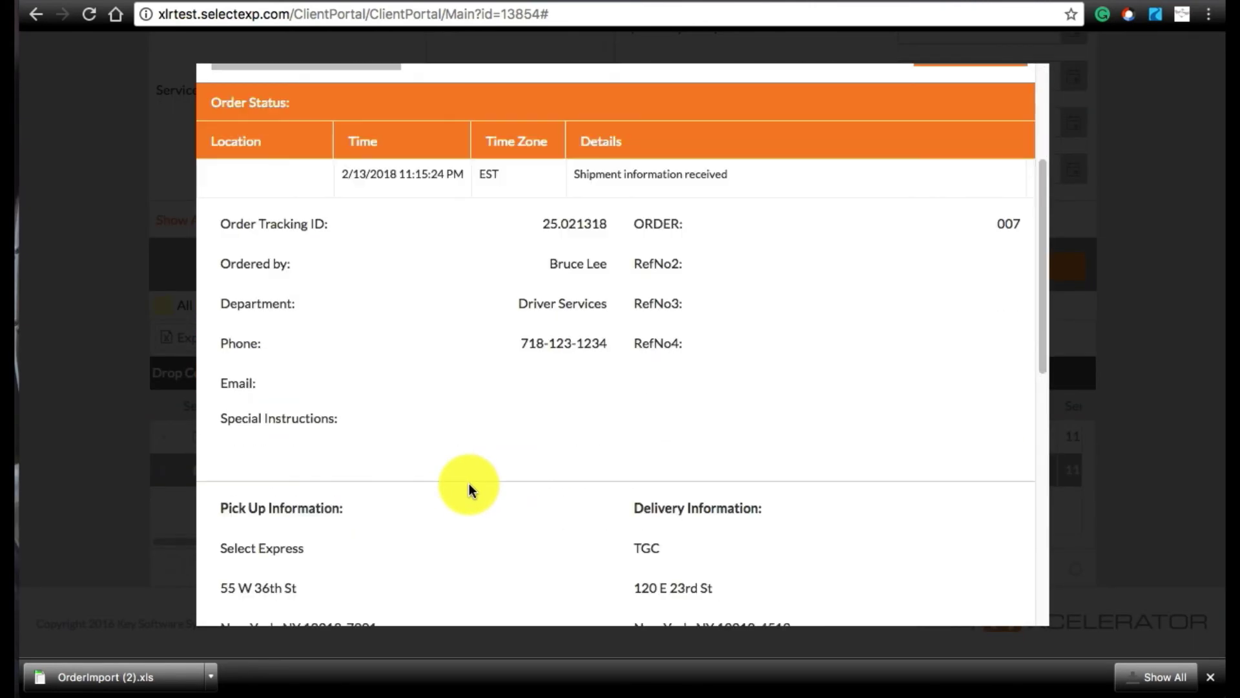
scroll(469, 489, "down", 5)
scroll(469, 483, "down", 4)
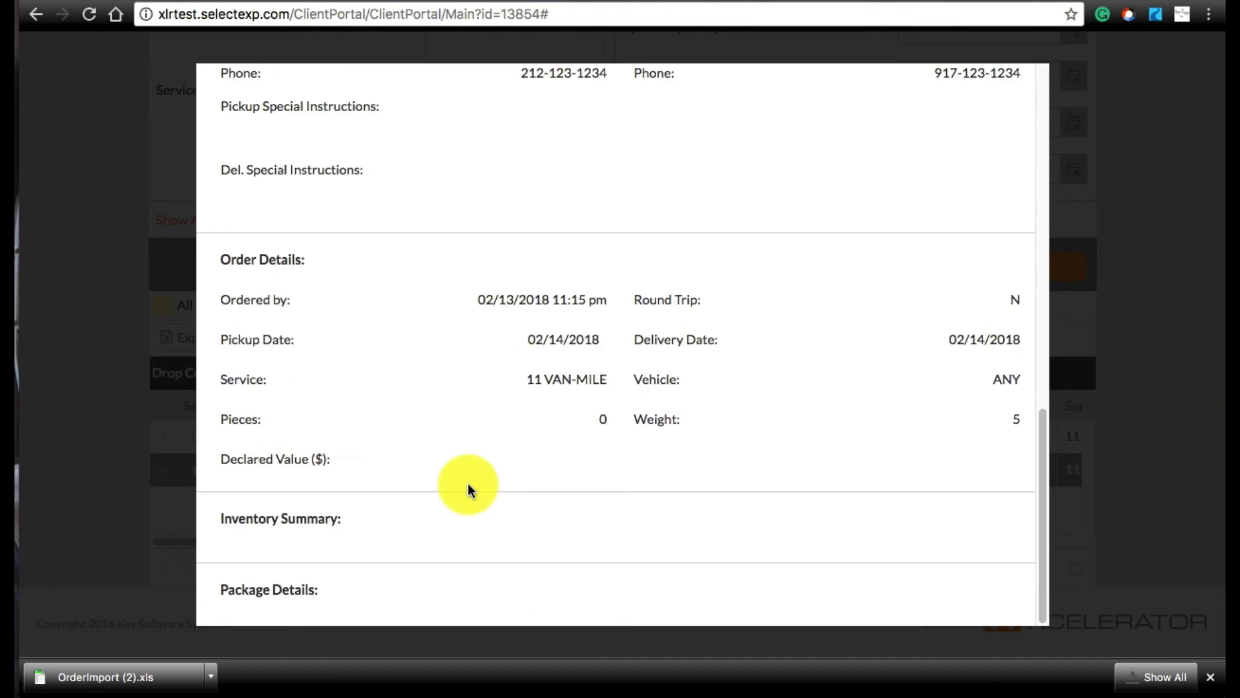
scroll(468, 483, "up", 13)
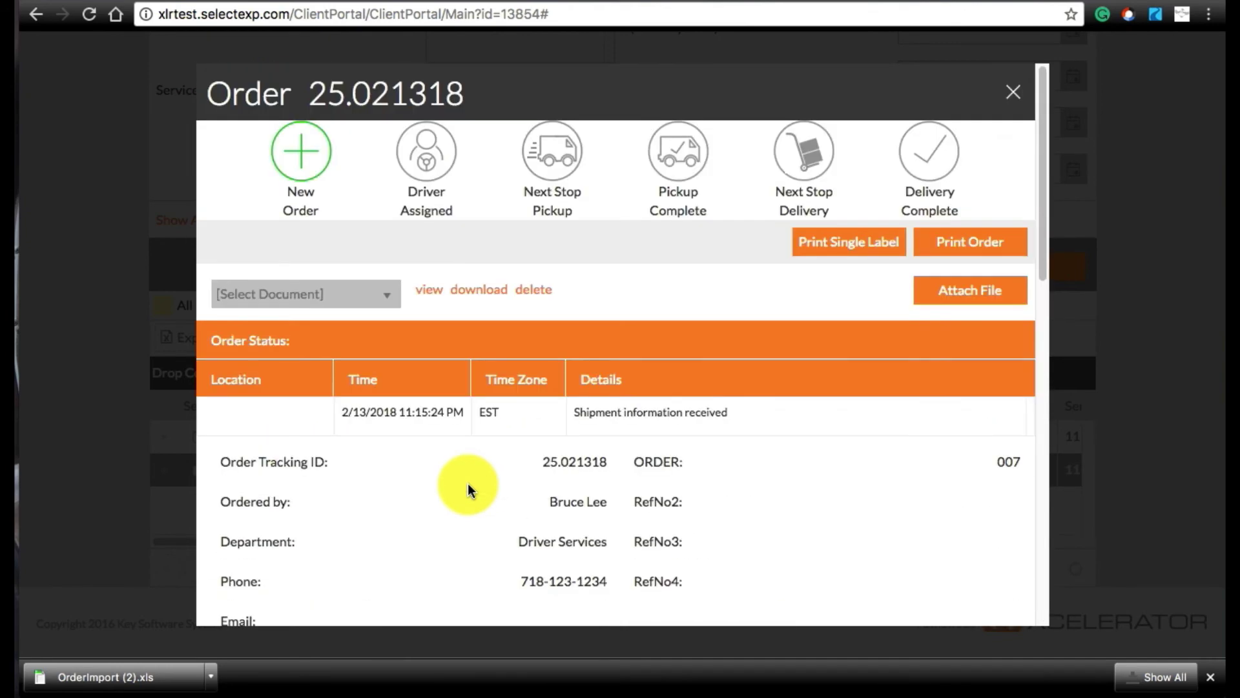